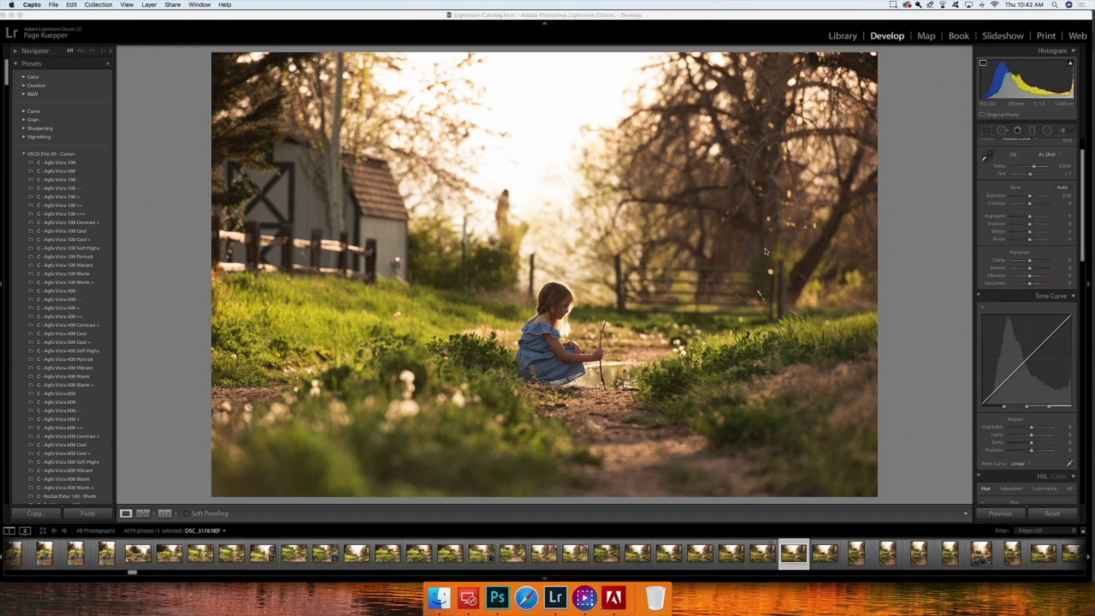
Crop in from the left to cut out the barn and apply the crop.
{"action": "left_click", "coordinate": [986, 130]}
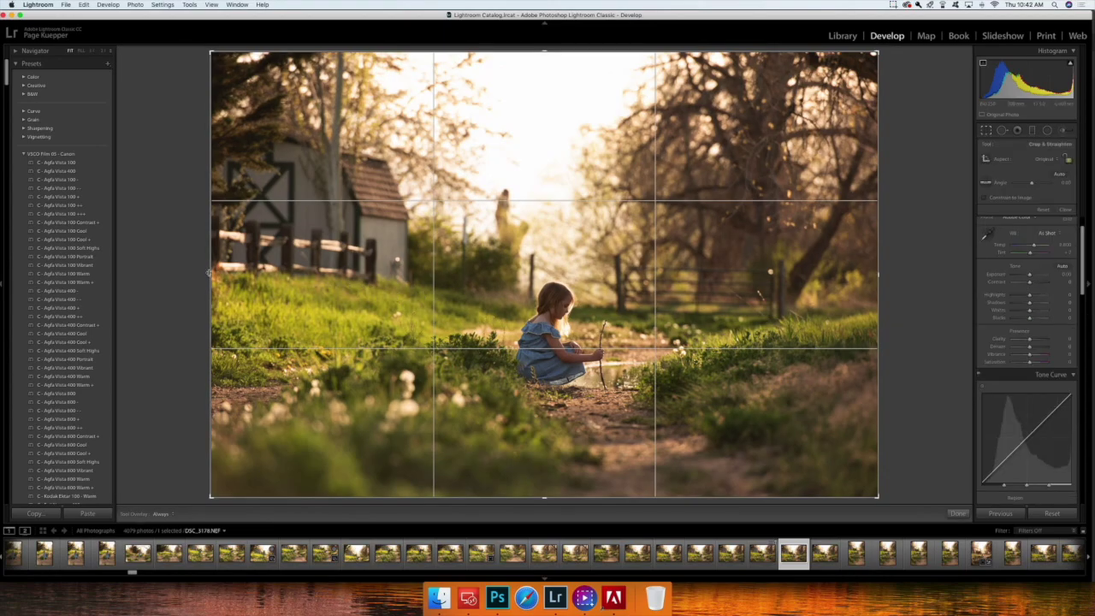
{"action": "left_click_drag", "start_coordinate": [211, 274], "coordinate": [313, 274]}
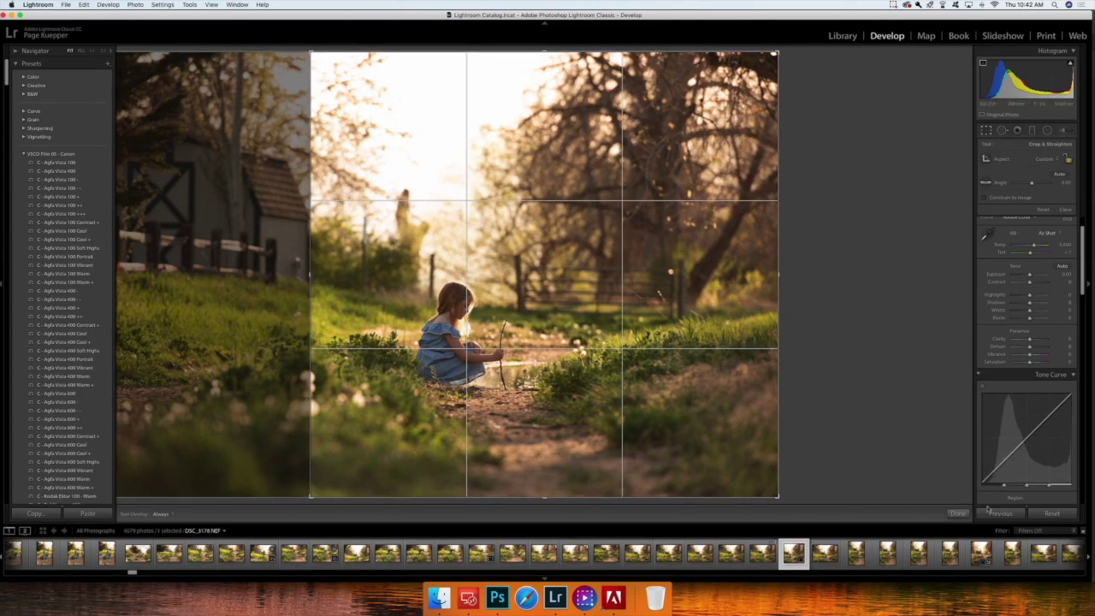
{"action": "left_click", "coordinate": [959, 513]}
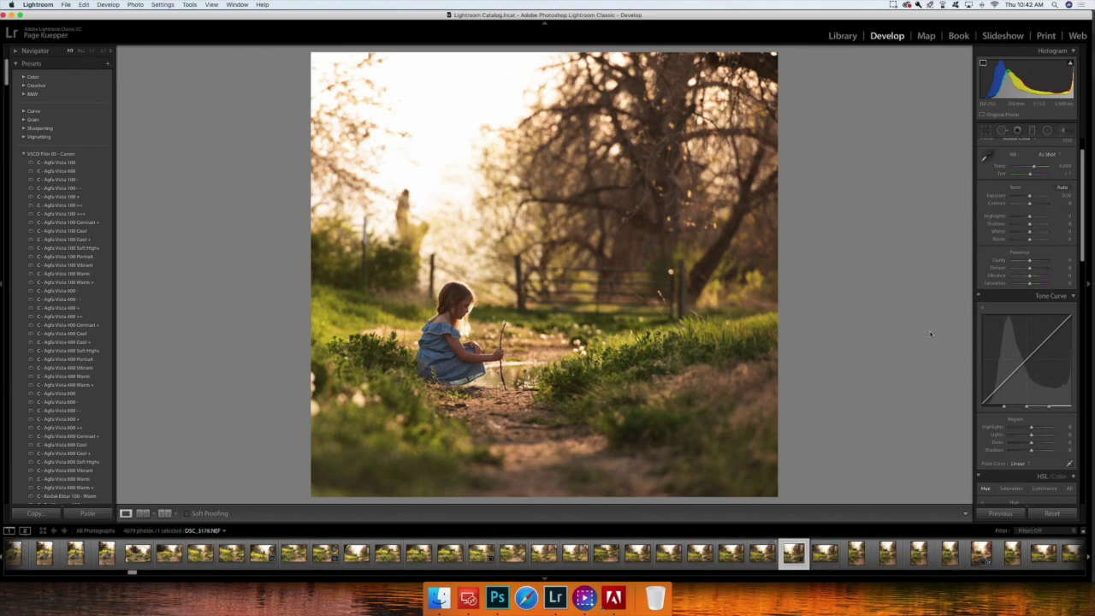
Refine the crop by tightening the left, right and top edges around the girl.
{"action": "left_click", "coordinate": [985, 131]}
{"action": "left_click_drag", "start_coordinate": [313, 274], "coordinate": [311, 274]}
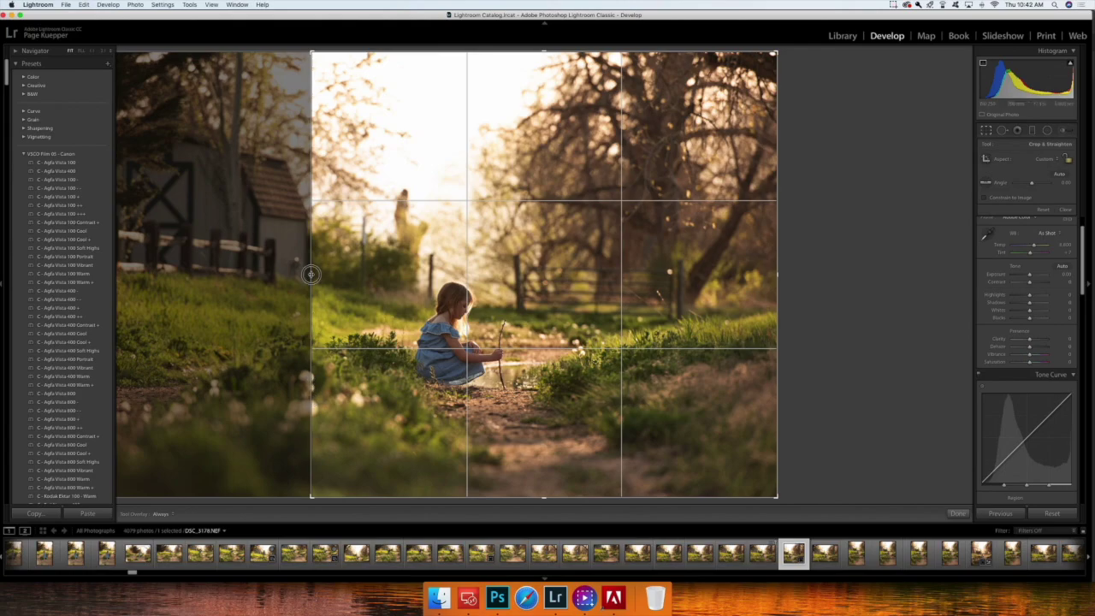
{"action": "left_click_drag", "start_coordinate": [310, 274], "coordinate": [316, 275]}
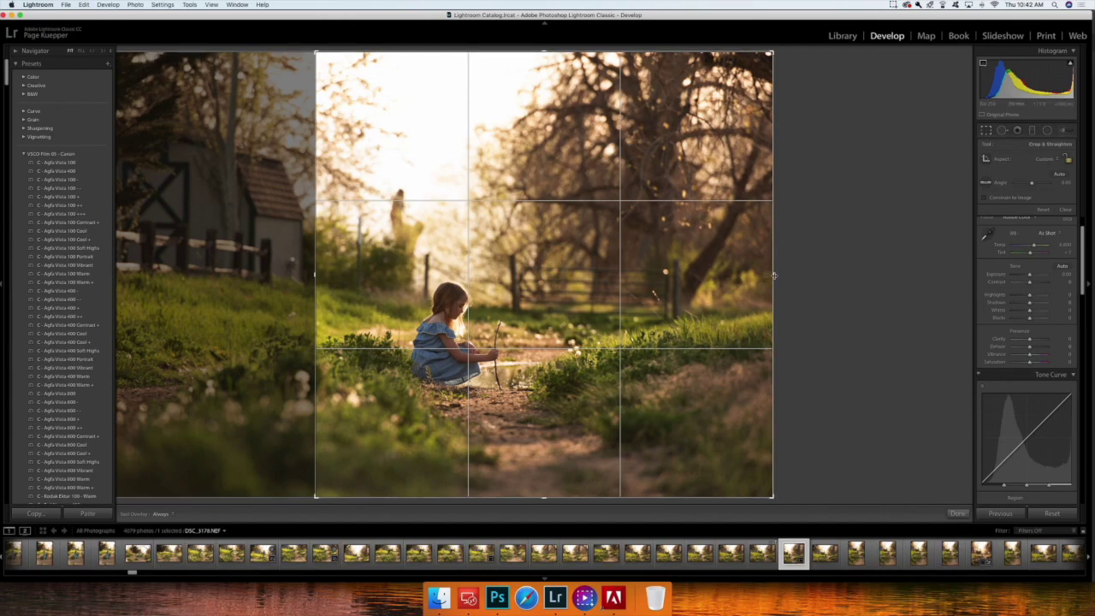
{"action": "left_click_drag", "start_coordinate": [775, 276], "coordinate": [760, 276]}
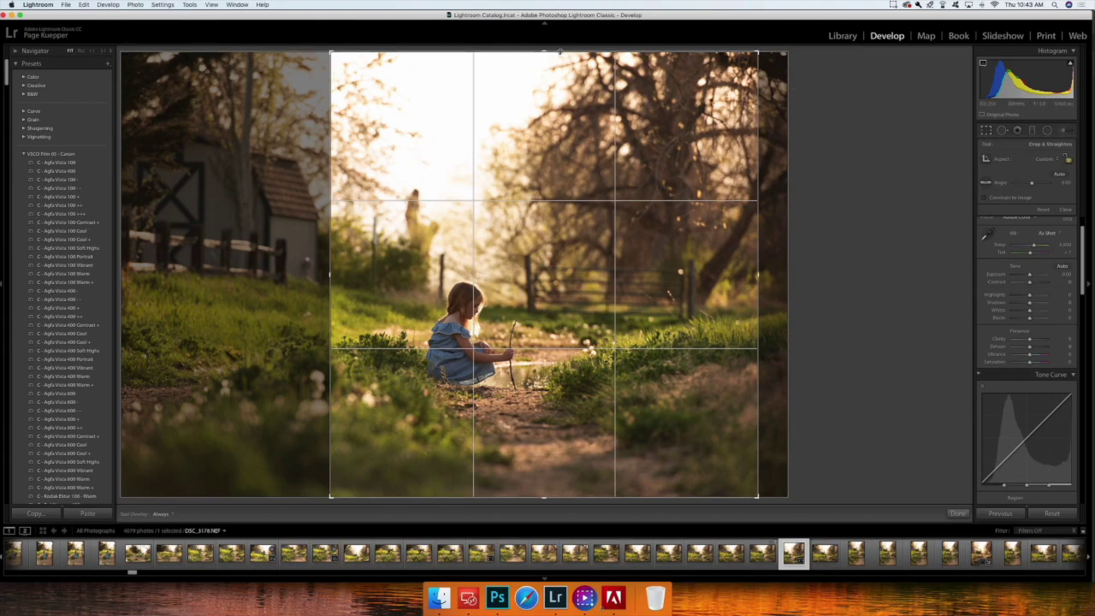
{"action": "left_click_drag", "start_coordinate": [545, 51], "coordinate": [548, 71]}
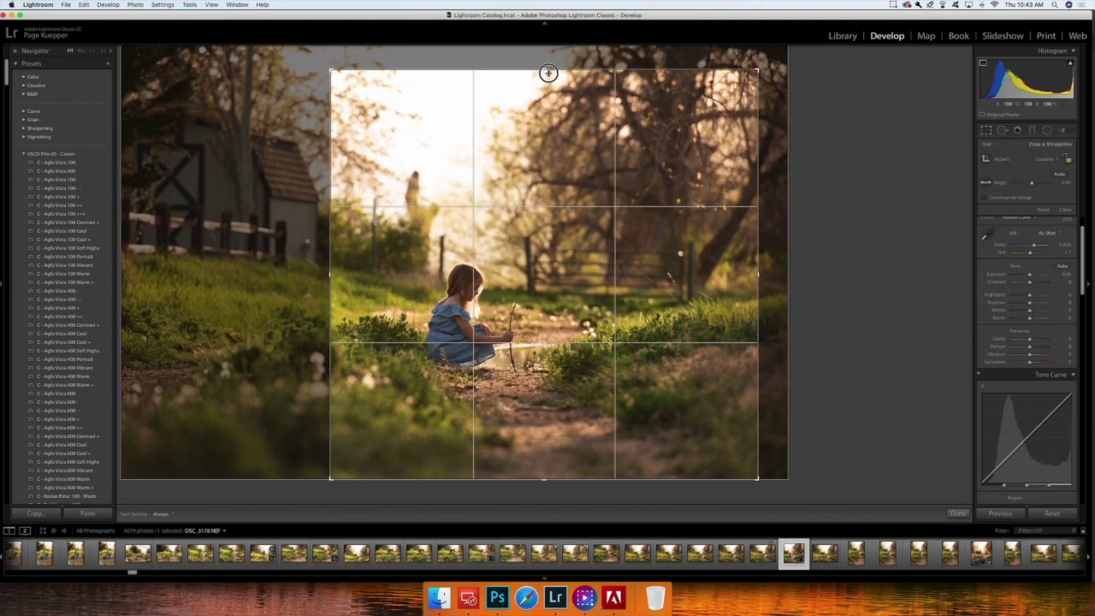
{"action": "left_click", "coordinate": [958, 513]}
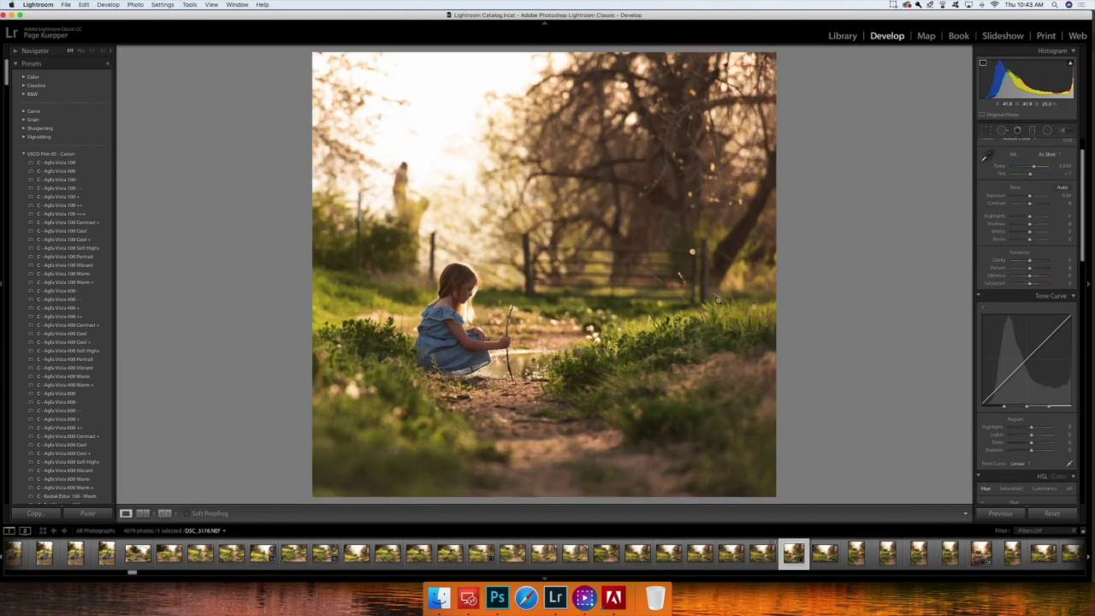
Apply the Shade white balance (7,500 Temp, +10 Tint) and lower Saturation to about -20.
{"action": "left_click", "coordinate": [1048, 154]}
{"action": "left_click", "coordinate": [1025, 154]}
{"action": "left_click", "coordinate": [1046, 156]}
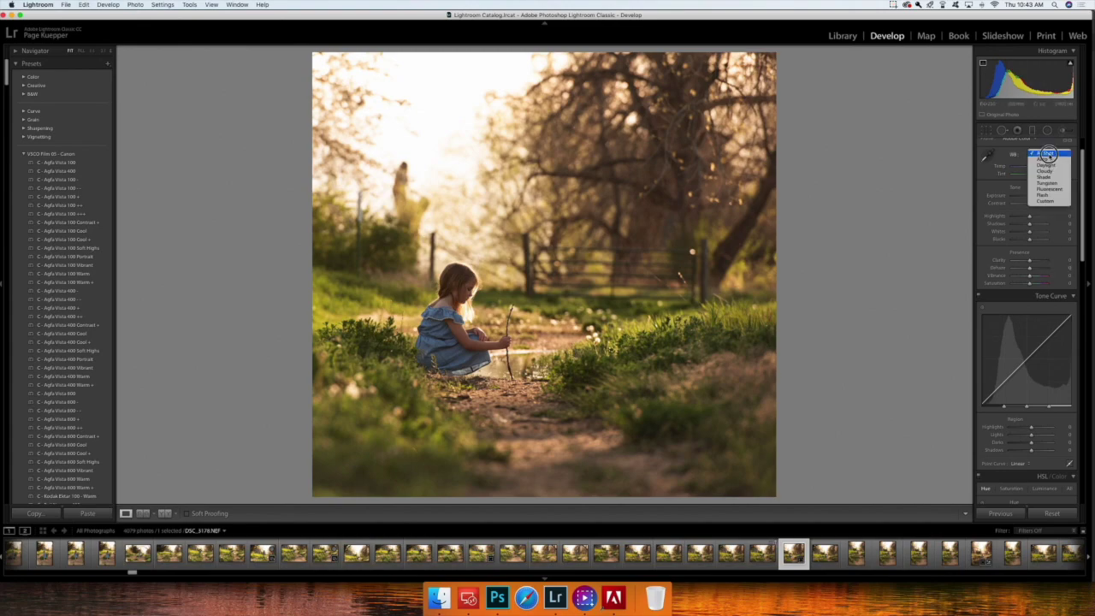
{"action": "left_click", "coordinate": [1047, 177]}
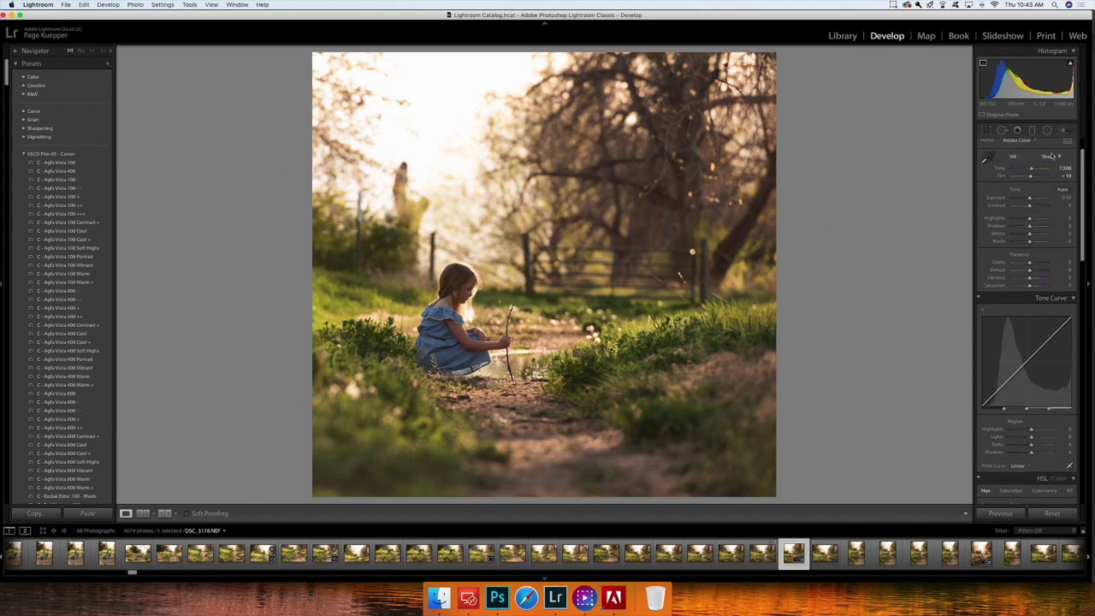
{"action": "left_click", "coordinate": [1049, 154]}
{"action": "left_click", "coordinate": [1048, 151]}
{"action": "left_click", "coordinate": [1047, 157]}
{"action": "left_click", "coordinate": [1046, 161]}
{"action": "left_click_drag", "start_coordinate": [1029, 287], "coordinate": [1025, 287]}
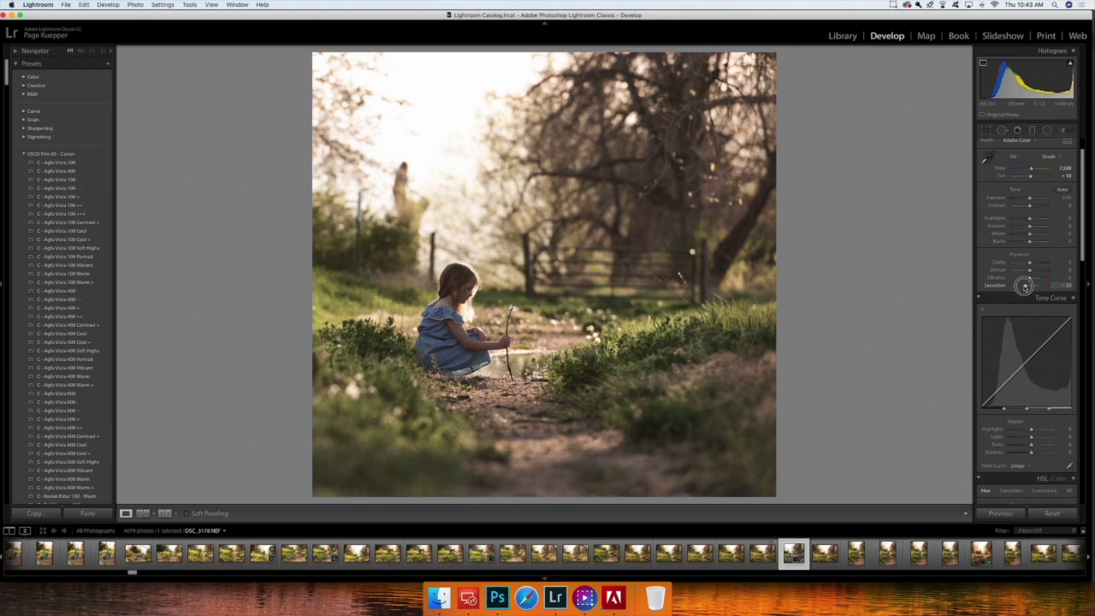
Ease Saturation to -15 and set Temperature to 10,000.
{"action": "left_click_drag", "start_coordinate": [1025, 287], "coordinate": [1027, 286]}
{"action": "left_click_drag", "start_coordinate": [1032, 168], "coordinate": [1036, 171]}
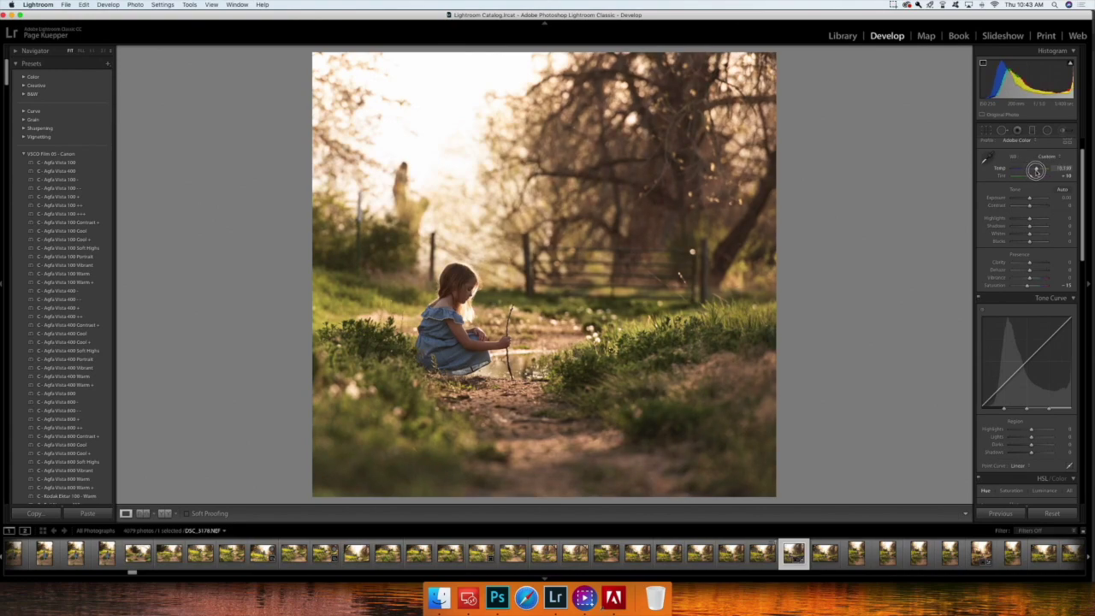
{"action": "left_click", "coordinate": [1036, 169]}
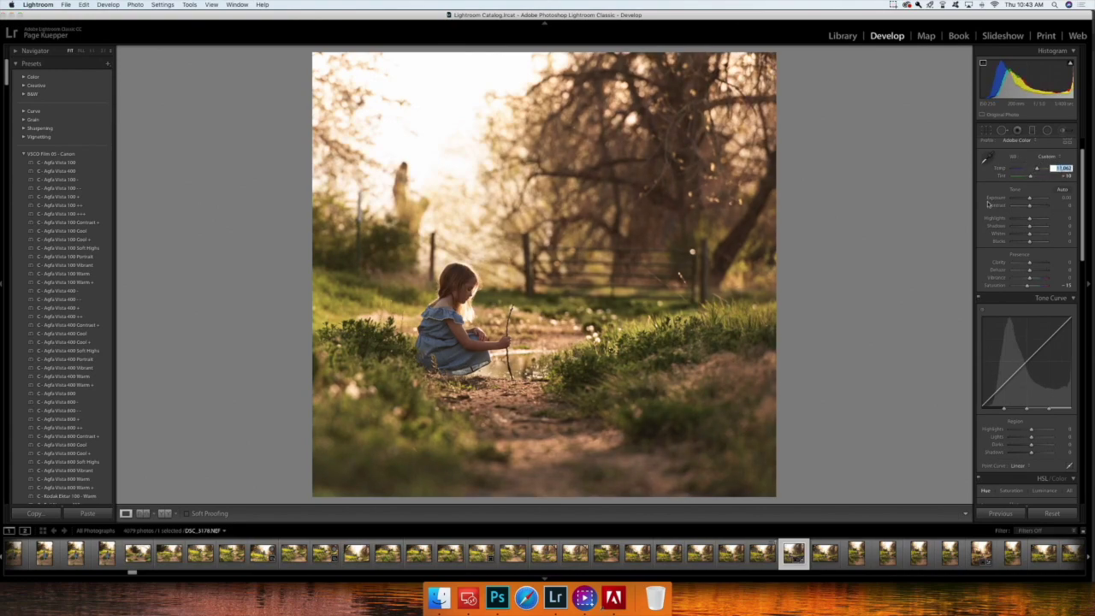
{"action": "type", "text": "46"}
{"action": "key", "text": "Return"}
Pull Highlights down to -100.
{"action": "scroll", "coordinate": [1083, 249], "scroll_direction": "down", "scroll_amount": 1}
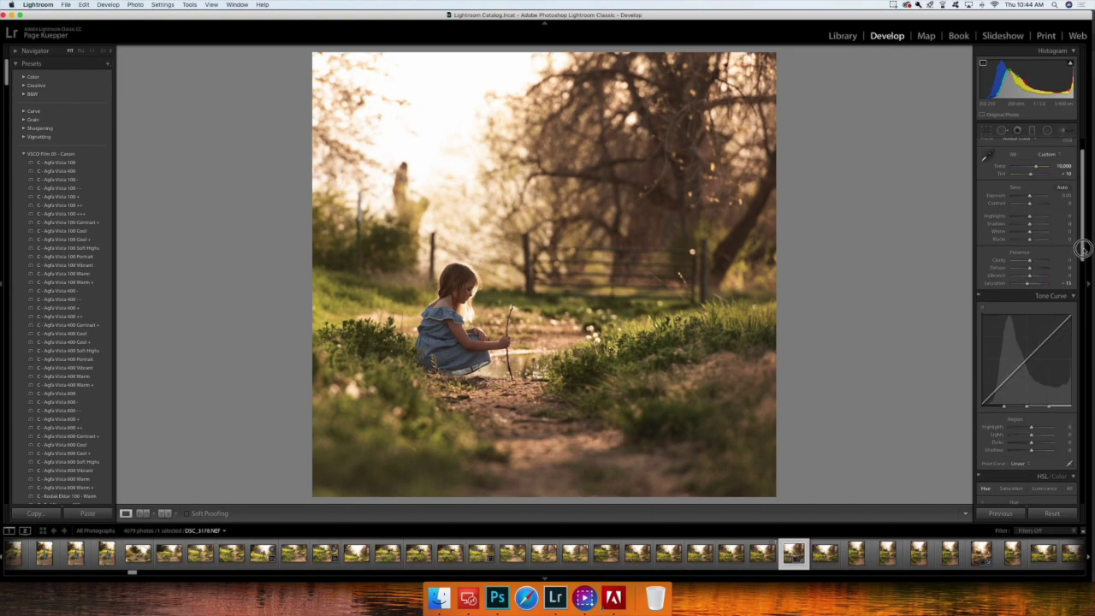
{"action": "left_click_drag", "start_coordinate": [1029, 217], "coordinate": [1011, 216]}
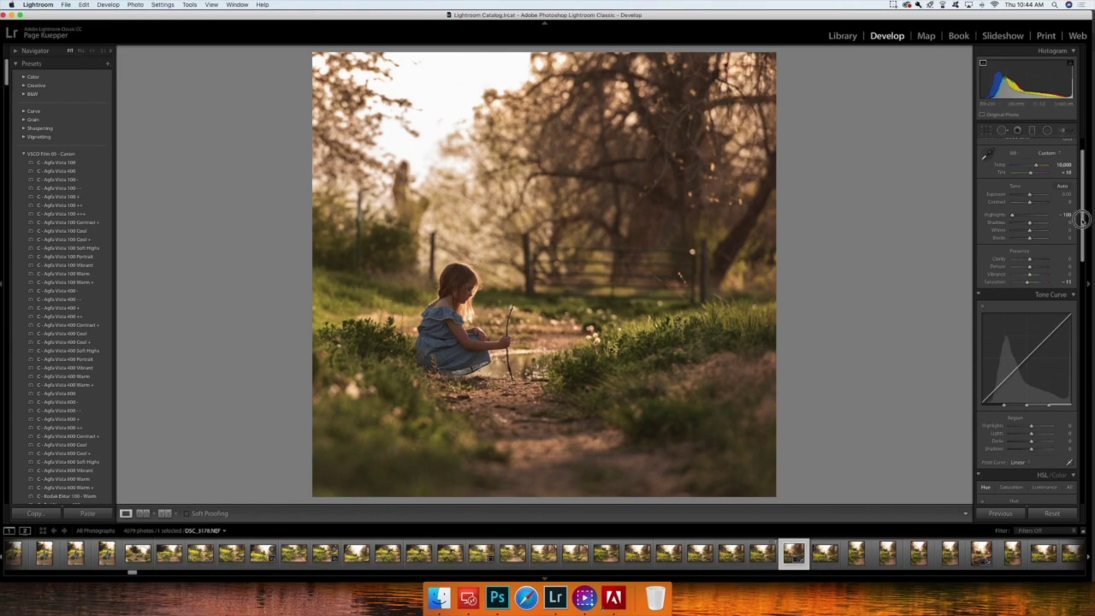
{"action": "mouse_move", "coordinate": [1082, 219]}
{"action": "left_mouse_down"}
{"action": "mouse_move", "coordinate": [1081, 231]}
{"action": "mouse_move", "coordinate": [1082, 215]}
{"action": "left_mouse_up"}
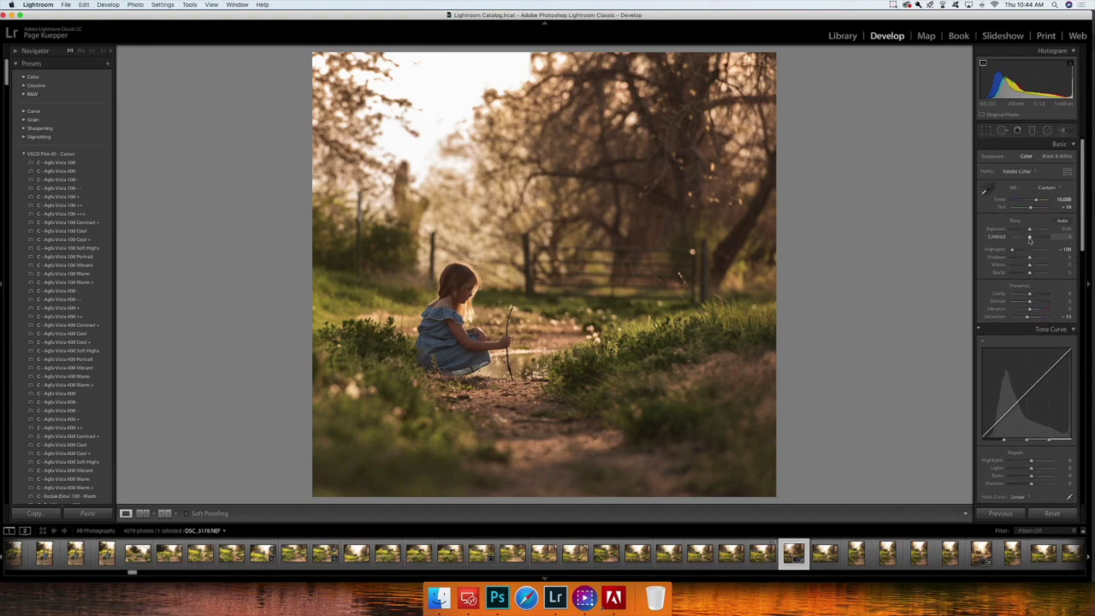
{"action": "key", "text": "k"}
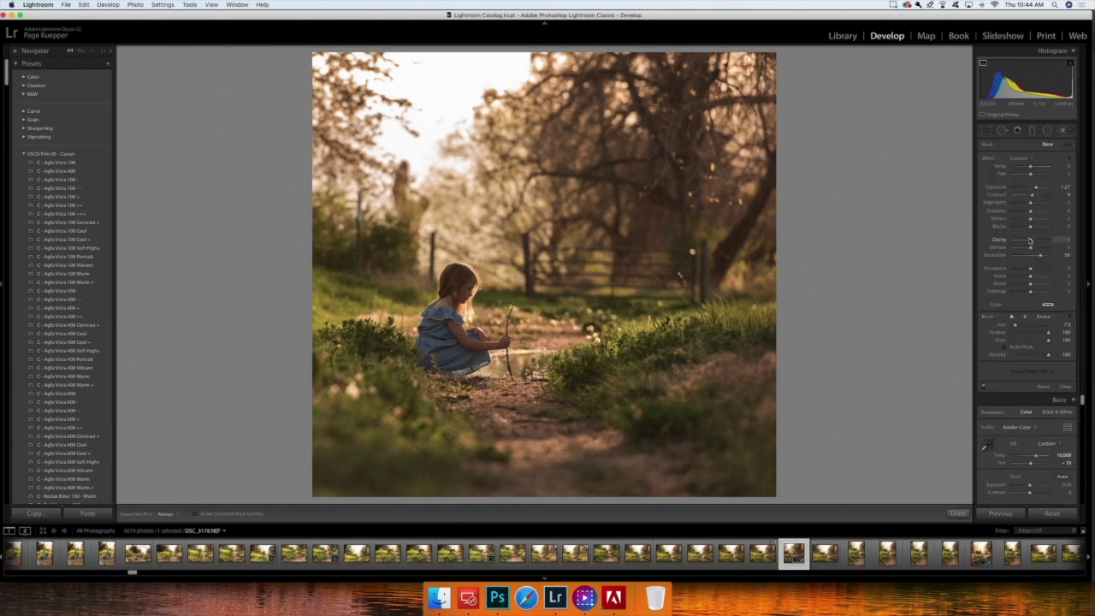
With a reset Adjustment Brush, paint over the girl and set its Exposure to about 0.63.
{"action": "double_click", "coordinate": [988, 159]}
{"action": "left_click_drag", "start_coordinate": [1031, 189], "coordinate": [1037, 188]}
{"action": "key", "text": "bracketleft"}
{"action": "key", "text": "bracketright"}
{"action": "key", "text": "bracketright"}
{"action": "key", "text": "bracketright"}
{"action": "mouse_move", "coordinate": [431, 302]}
{"action": "left_mouse_down"}
{"action": "mouse_move", "coordinate": [454, 257]}
{"action": "mouse_move", "coordinate": [479, 338]}
{"action": "mouse_move", "coordinate": [462, 356]}
{"action": "left_mouse_up"}
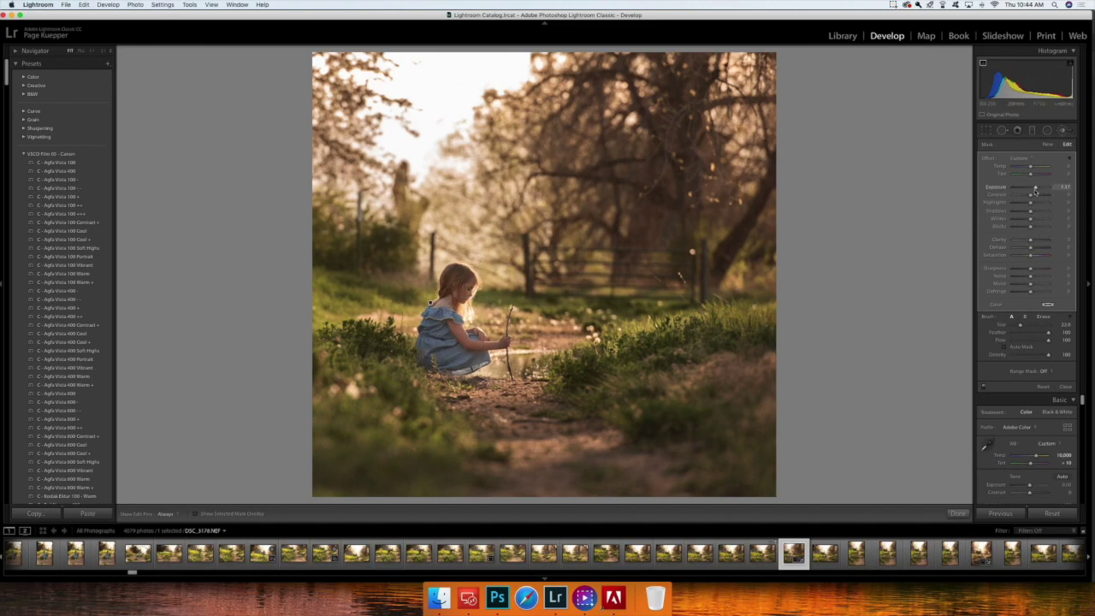
{"action": "left_click_drag", "start_coordinate": [1036, 189], "coordinate": [1033, 189]}
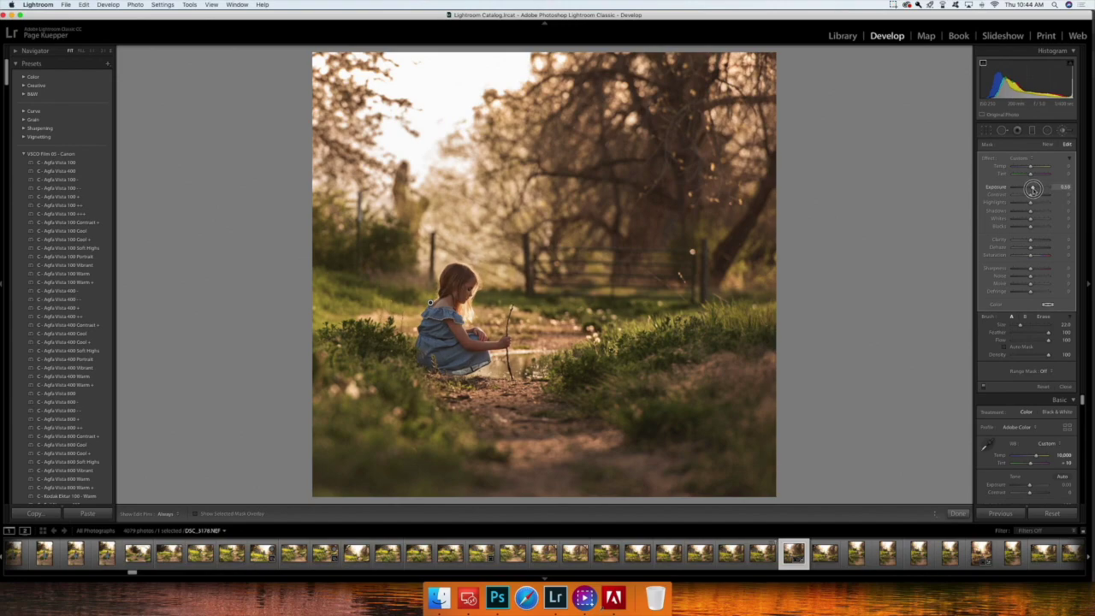
{"action": "left_click_drag", "start_coordinate": [1033, 190], "coordinate": [1034, 189]}
{"action": "key", "text": "h"}
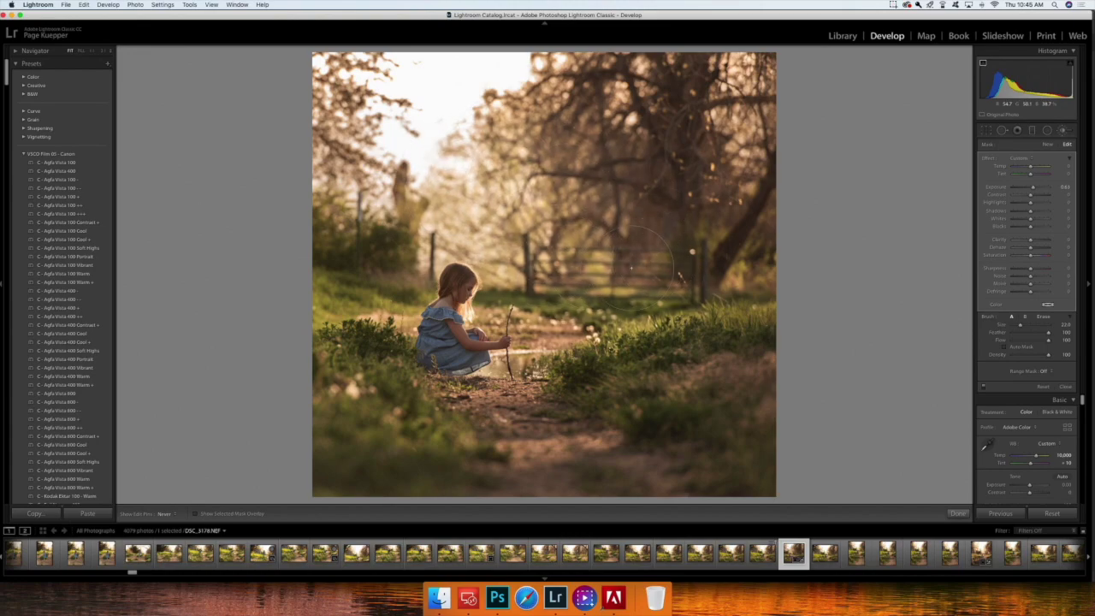
{"action": "key", "text": "h"}
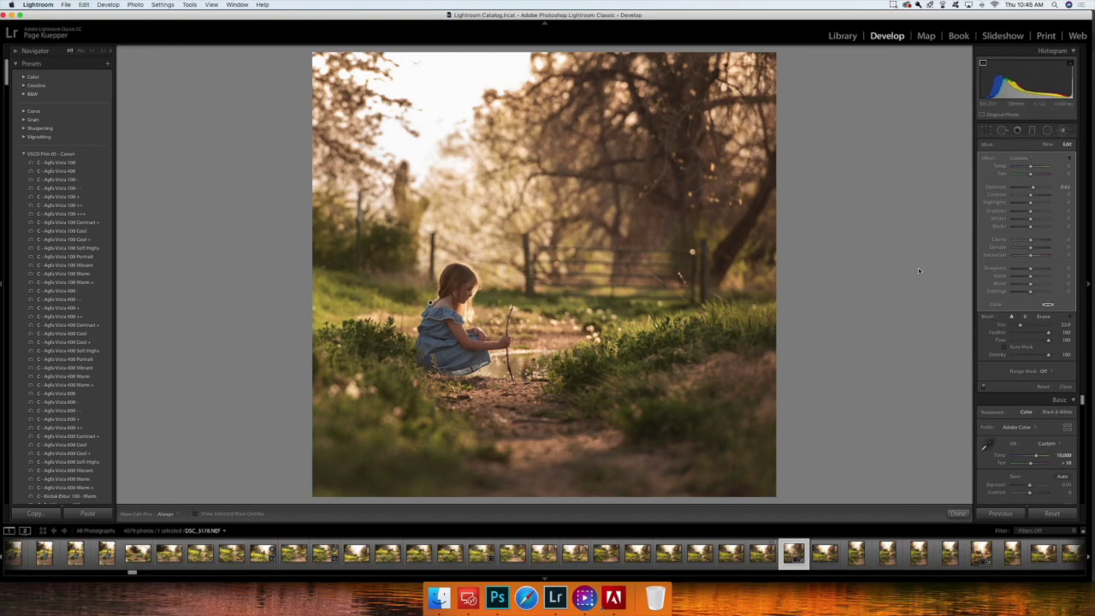
Pick a faint orange-magenta hue for the split-toning highlights.
{"action": "scroll", "coordinate": [1040, 338], "scroll_direction": "down", "scroll_amount": 1}
{"action": "left_click_drag", "start_coordinate": [1080, 392], "coordinate": [1080, 441]}
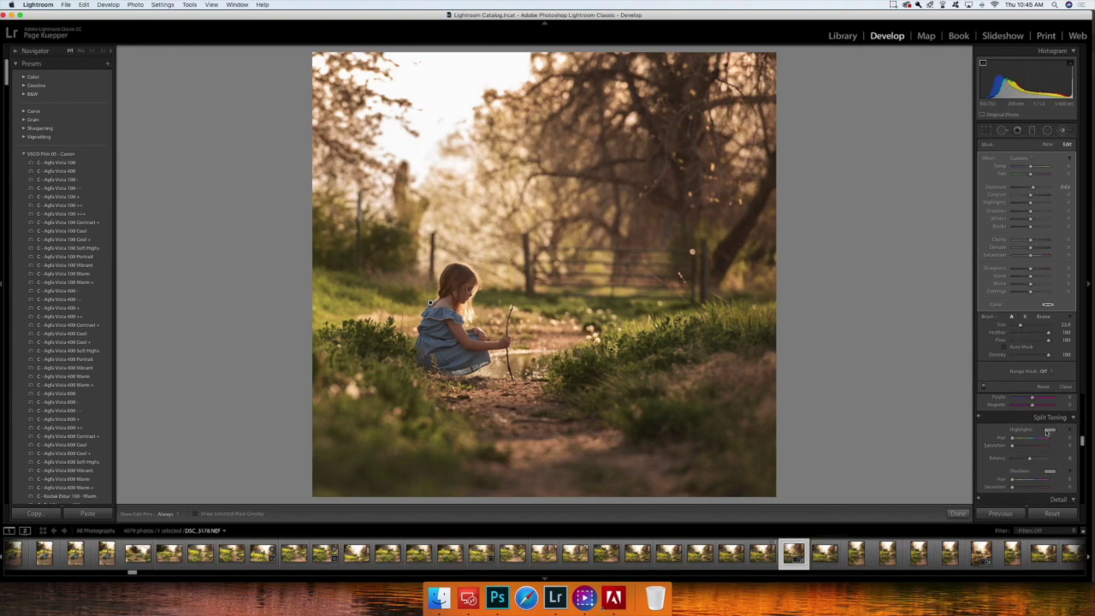
{"action": "scroll", "coordinate": [1083, 443], "scroll_direction": "down", "scroll_amount": 1}
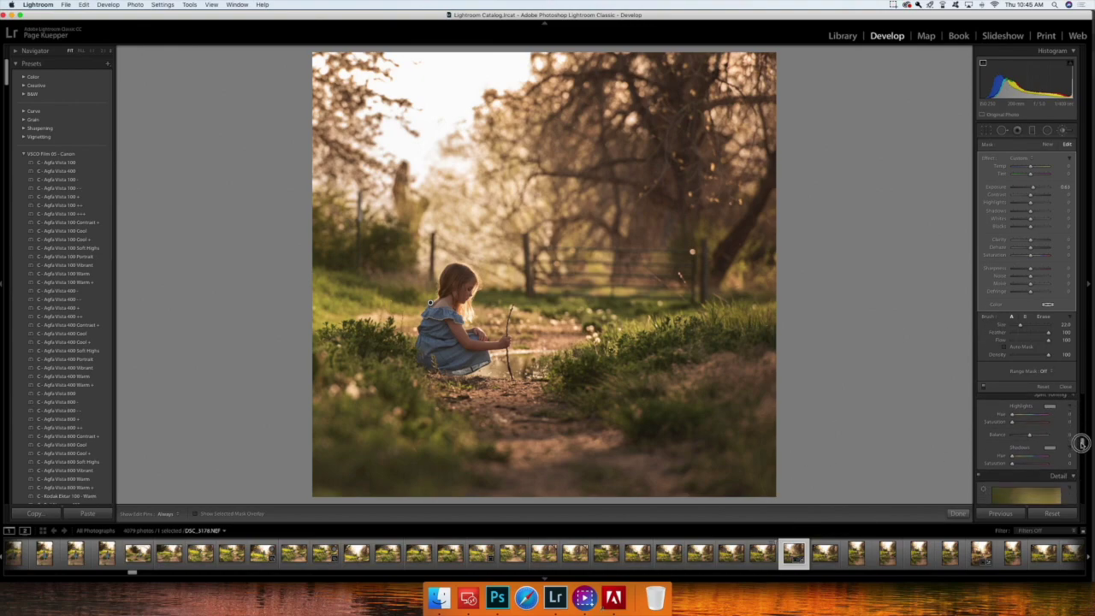
{"action": "left_click", "coordinate": [1048, 415]}
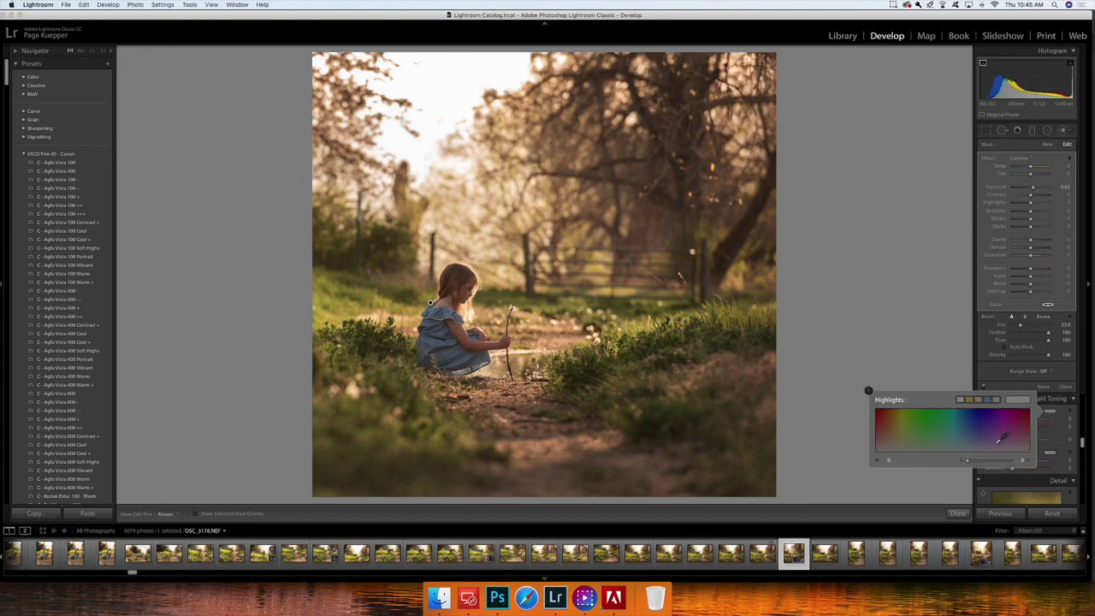
{"action": "left_click", "coordinate": [895, 439]}
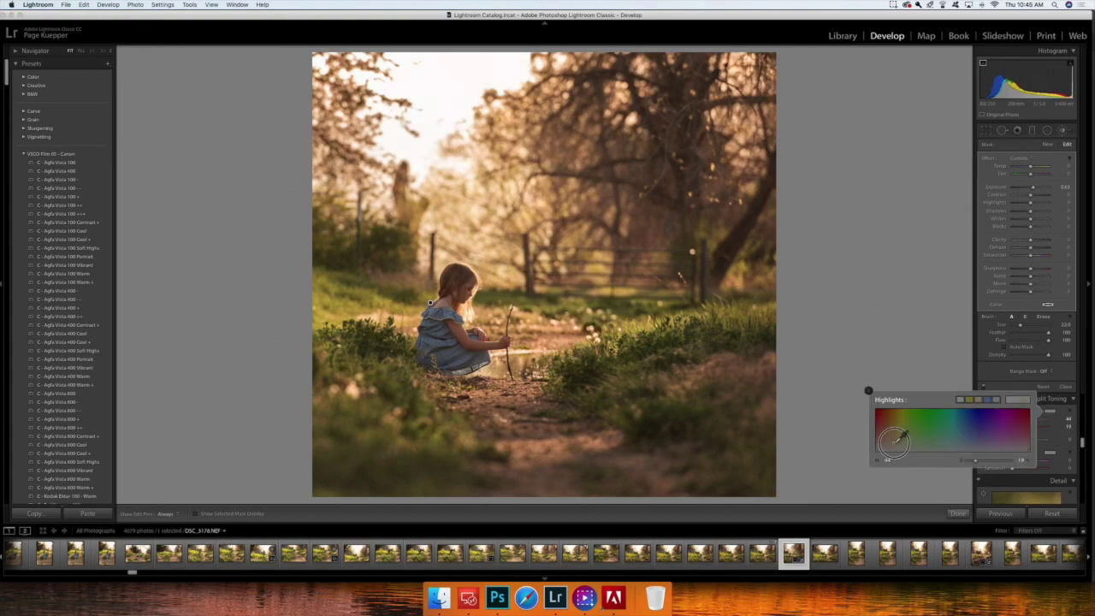
{"action": "left_click", "coordinate": [1008, 441]}
{"action": "left_click_drag", "start_coordinate": [1028, 435], "coordinate": [1001, 448]}
{"action": "left_click", "coordinate": [869, 391]}
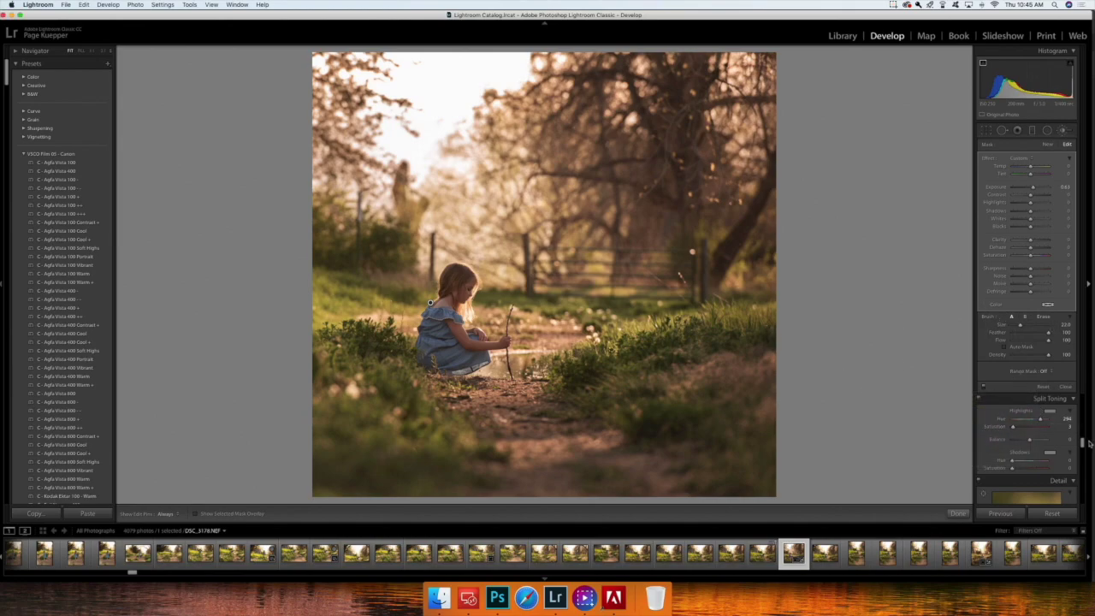
Tint the shadows magenta-violet and fine-tune shadow and highlight saturation.
{"action": "left_click", "coordinate": [1051, 454]}
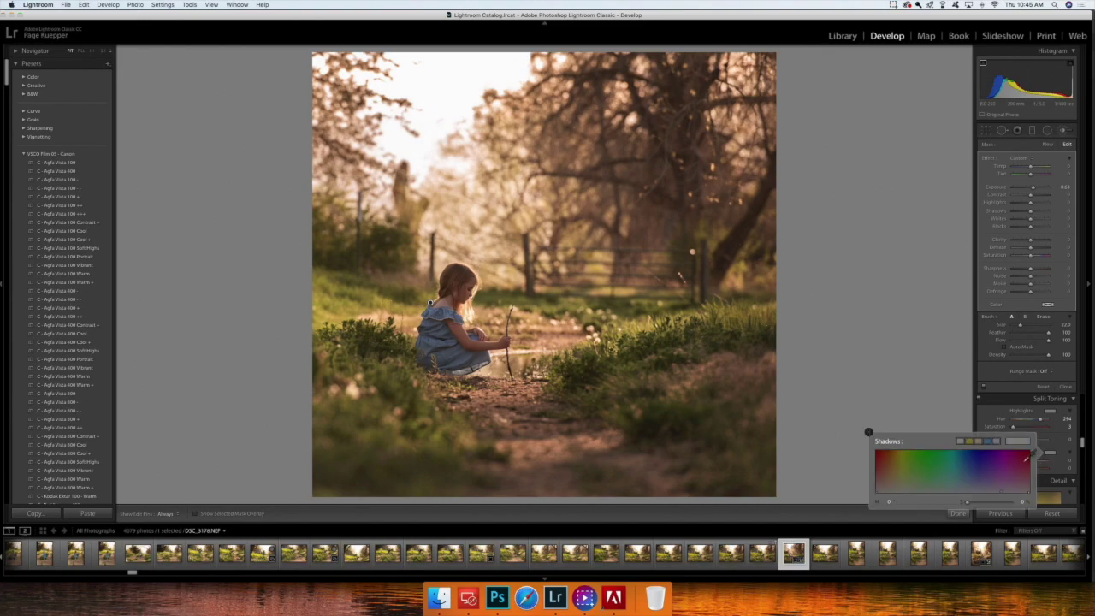
{"action": "left_click", "coordinate": [959, 488]}
{"action": "left_click_drag", "start_coordinate": [978, 475], "coordinate": [882, 492]}
{"action": "left_click", "coordinate": [868, 432]}
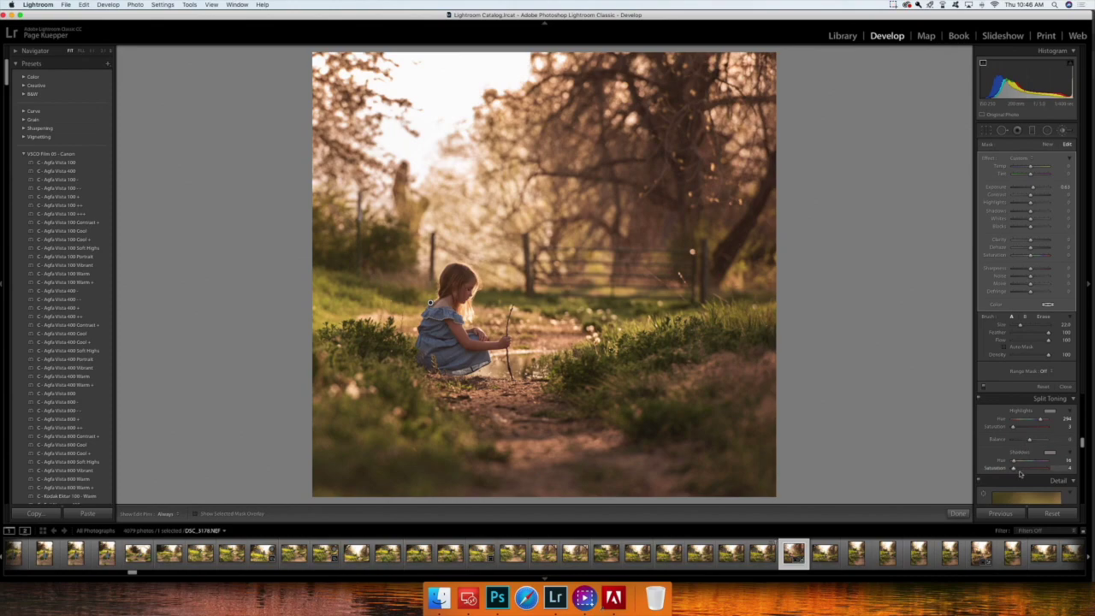
{"action": "mouse_move", "coordinate": [1015, 470]}
{"action": "left_mouse_down"}
{"action": "mouse_move", "coordinate": [1029, 470]}
{"action": "mouse_move", "coordinate": [1013, 469]}
{"action": "left_mouse_up"}
{"action": "left_click_drag", "start_coordinate": [1014, 427], "coordinate": [1012, 427]}
{"action": "left_click_drag", "start_coordinate": [1014, 428], "coordinate": [1015, 428]}
{"action": "left_click_drag", "start_coordinate": [1016, 470], "coordinate": [1015, 469]}
{"action": "left_click", "coordinate": [1015, 470]}
Set the split-toning Balance to about -44.
{"action": "mouse_move", "coordinate": [1029, 439]}
{"action": "left_mouse_down"}
{"action": "mouse_move", "coordinate": [1040, 440]}
{"action": "mouse_move", "coordinate": [1013, 445]}
{"action": "mouse_move", "coordinate": [1041, 446]}
{"action": "mouse_move", "coordinate": [1023, 445]}
{"action": "left_mouse_up"}
{"action": "left_click_drag", "start_coordinate": [1022, 446], "coordinate": [1023, 450]}
{"action": "left_click", "coordinate": [1082, 443]}
{"action": "left_click_drag", "start_coordinate": [1081, 442], "coordinate": [1070, 447]}
Centre the Detail preview on the girl's face, then raise Sharpening Amount and Luminance noise reduction.
{"action": "left_click", "coordinate": [984, 425]}
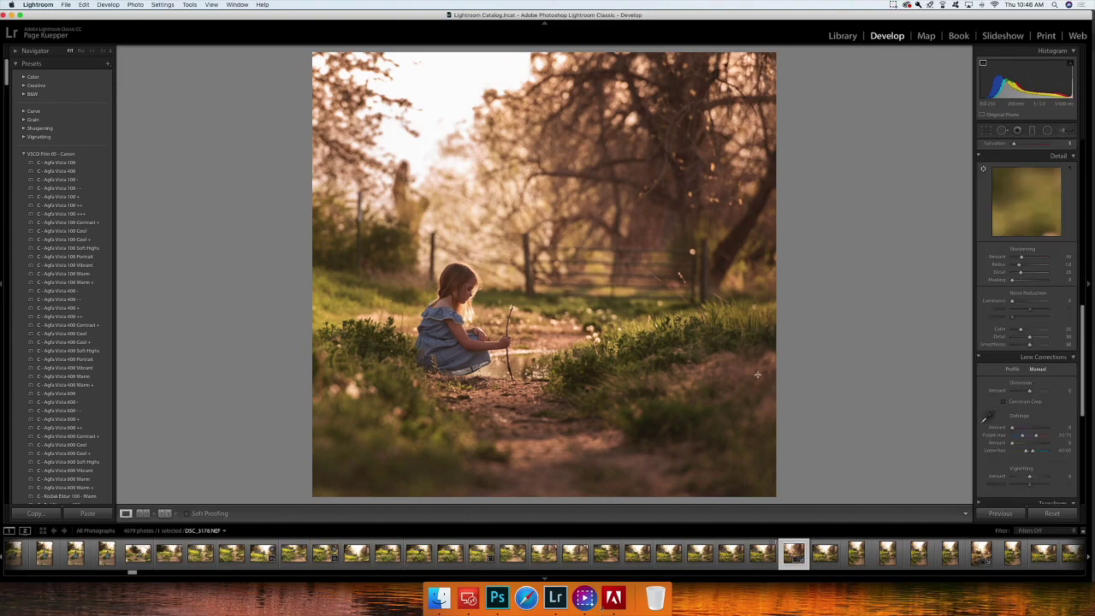
{"action": "left_click", "coordinate": [466, 291]}
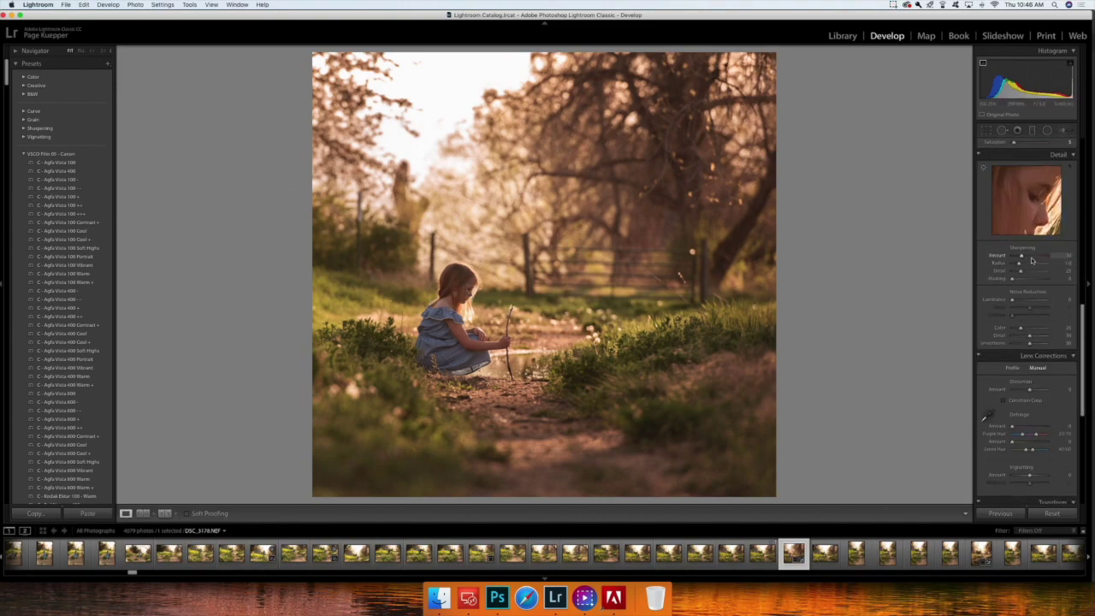
{"action": "left_click_drag", "start_coordinate": [1022, 257], "coordinate": [1028, 257]}
{"action": "left_click_drag", "start_coordinate": [1014, 300], "coordinate": [1023, 300]}
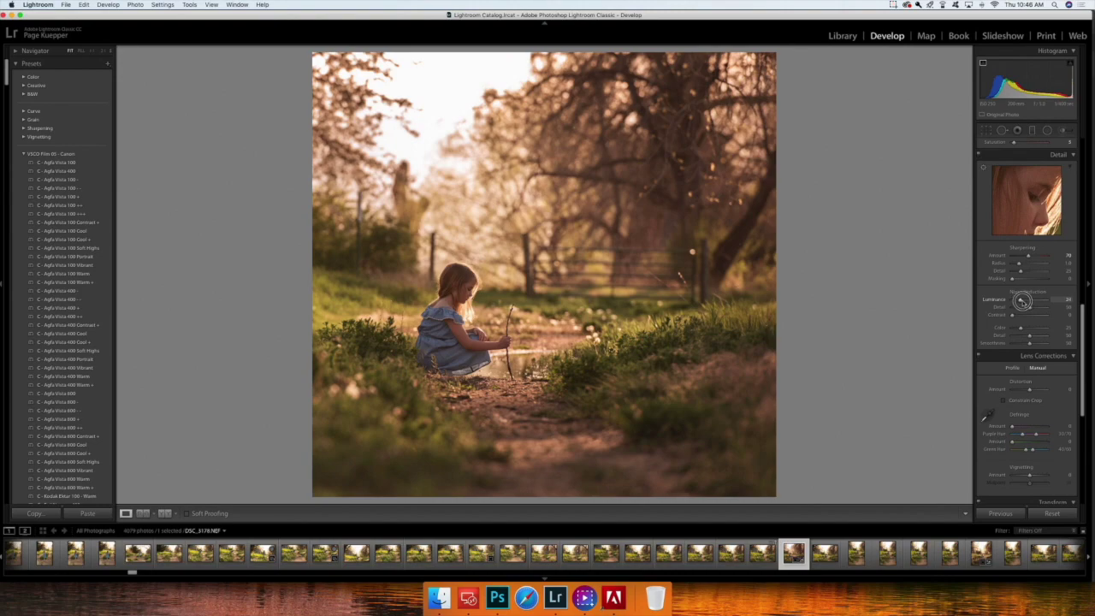
{"action": "left_click_drag", "start_coordinate": [1024, 300], "coordinate": [1024, 300]}
{"action": "left_click_drag", "start_coordinate": [1083, 317], "coordinate": [1091, 428]}
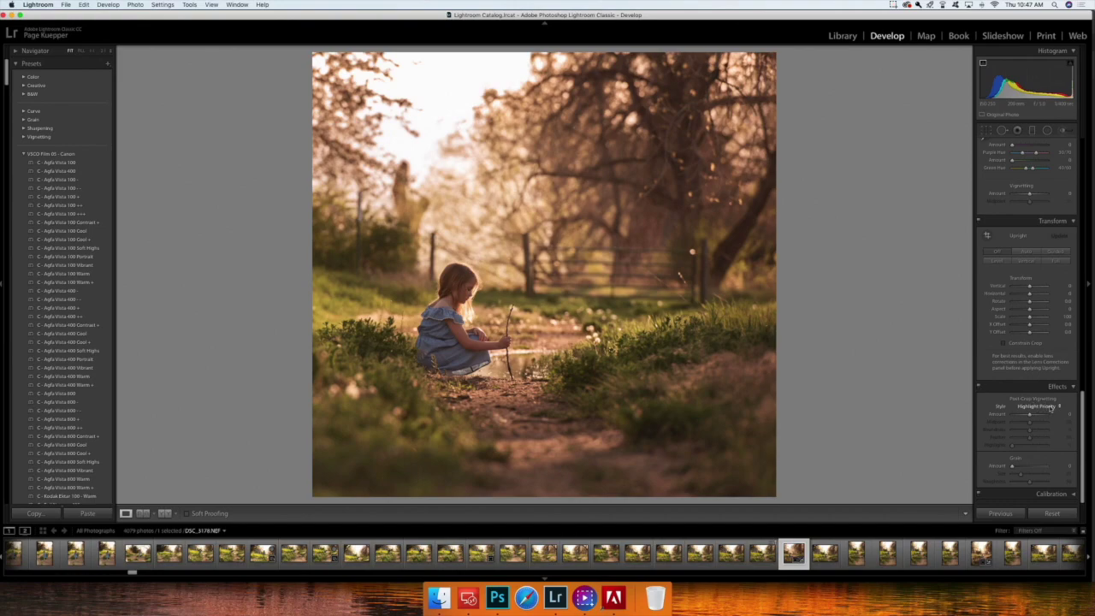
Add a Paint Overlay post-crop vignette with Amount about -30, adjusting Midpoint and Feather.
{"action": "left_click", "coordinate": [1049, 410]}
{"action": "left_click", "coordinate": [1049, 417]}
{"action": "left_click_drag", "start_coordinate": [1031, 417], "coordinate": [1027, 417]}
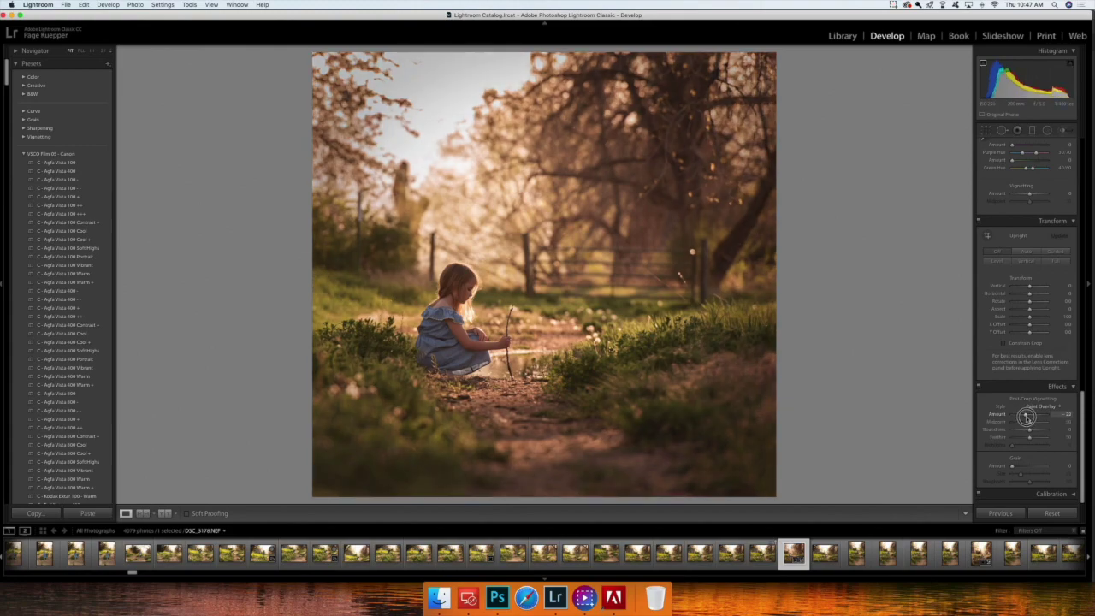
{"action": "left_click_drag", "start_coordinate": [1026, 416], "coordinate": [1026, 417]}
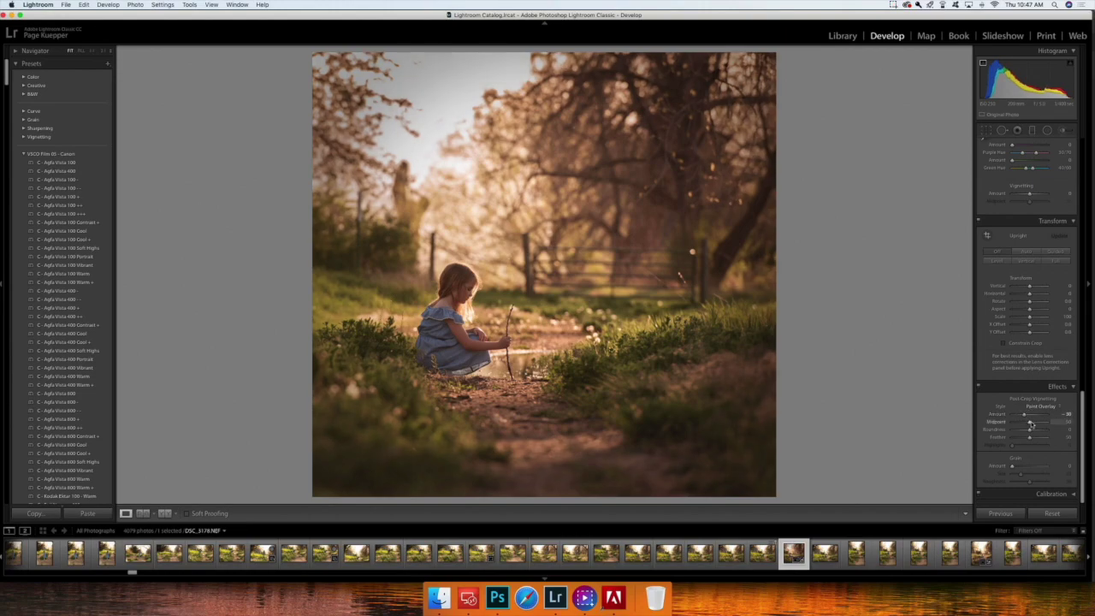
{"action": "left_click_drag", "start_coordinate": [1031, 425], "coordinate": [1026, 425]}
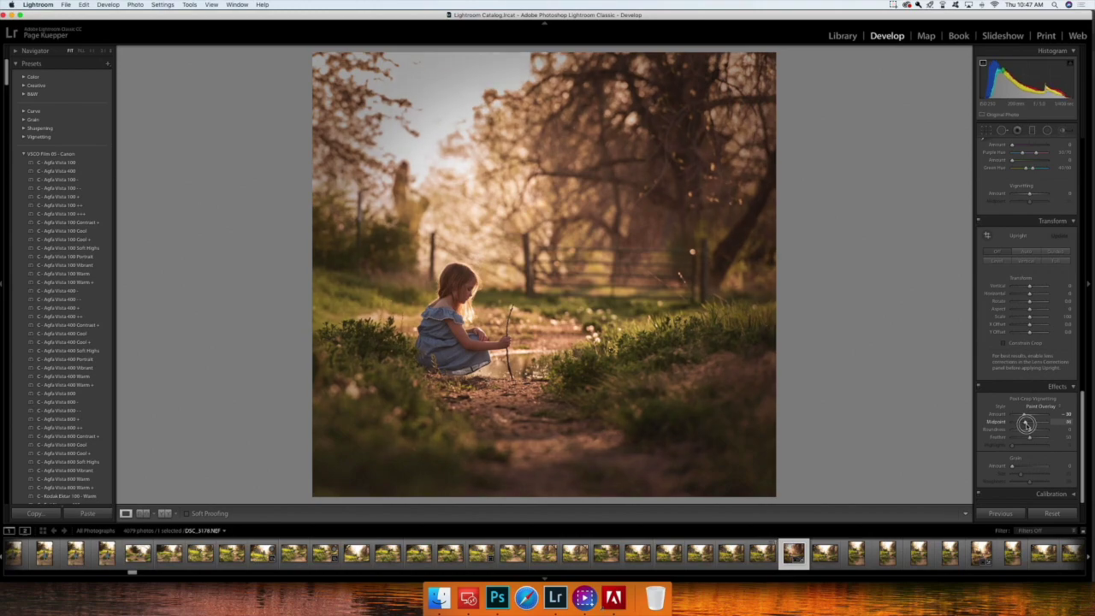
{"action": "mouse_move", "coordinate": [1025, 424]}
{"action": "left_mouse_down"}
{"action": "mouse_move", "coordinate": [1039, 437]}
{"action": "mouse_move", "coordinate": [1029, 439]}
{"action": "left_mouse_up"}
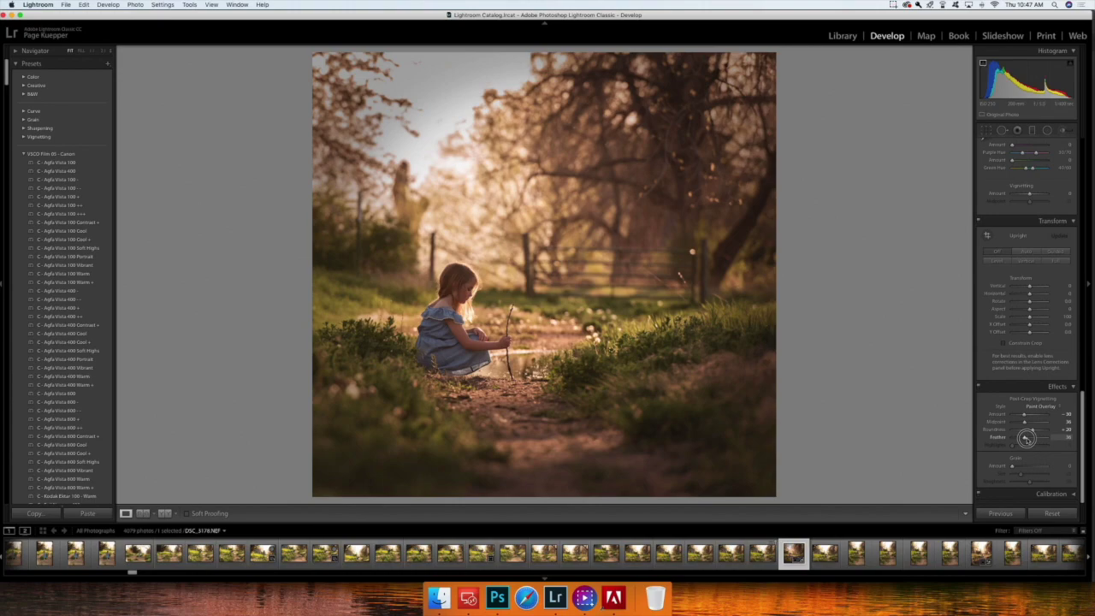
{"action": "left_click_drag", "start_coordinate": [1027, 438], "coordinate": [1024, 438]}
{"action": "scroll", "coordinate": [1078, 398], "scroll_direction": "up", "scroll_amount": 15}
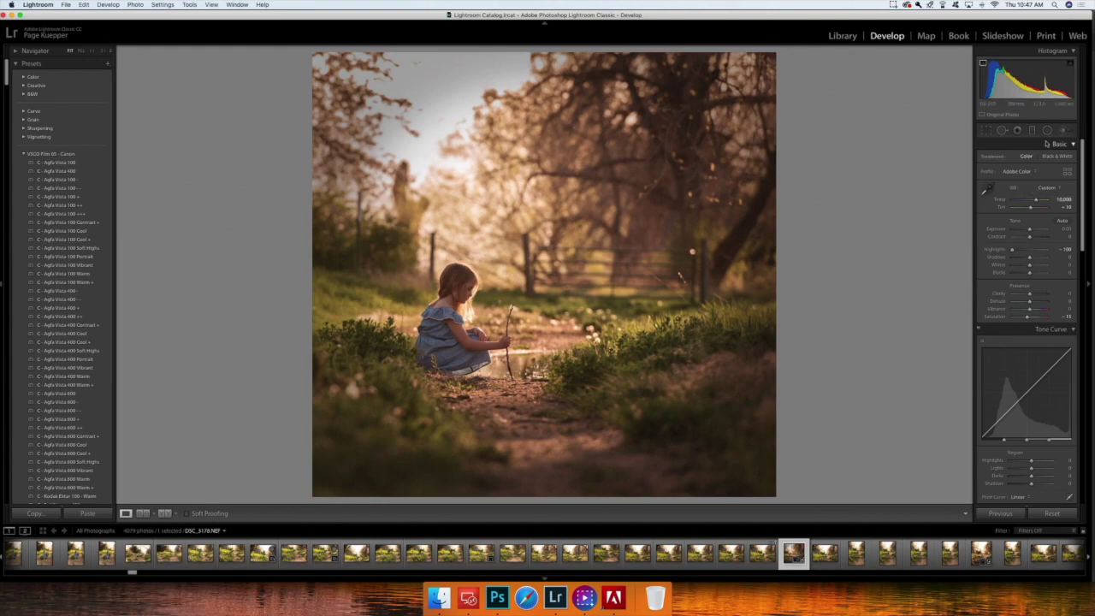
{"action": "key", "text": "k"}
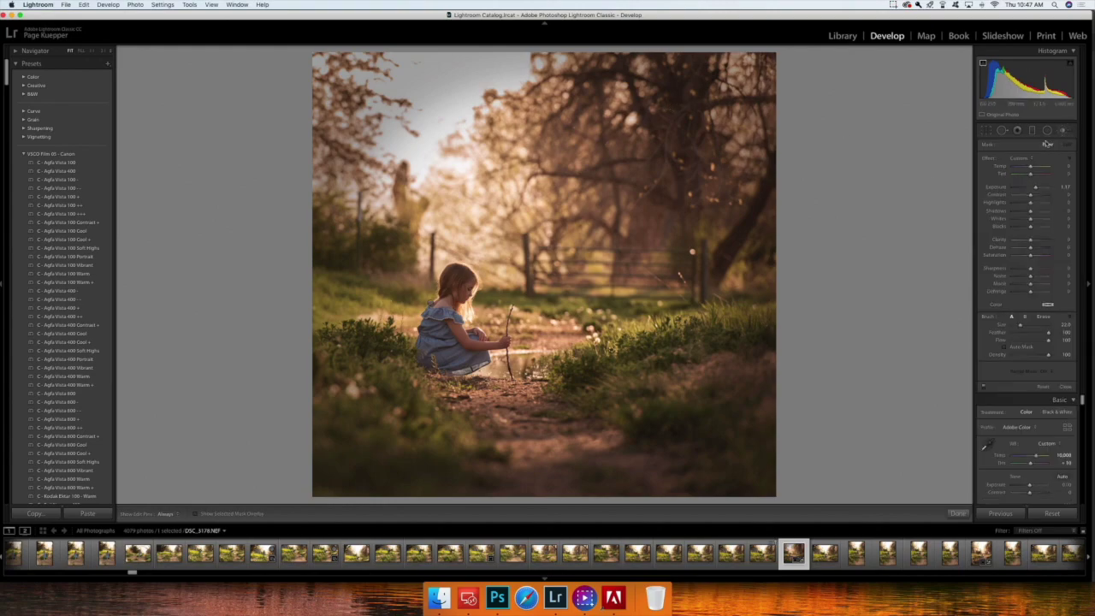
Paint a reset brush with strong negative Clarity and added Noise over the upper background trees.
{"action": "double_click", "coordinate": [988, 159]}
{"action": "left_click_drag", "start_coordinate": [1030, 240], "coordinate": [1021, 242]}
{"action": "left_click_drag", "start_coordinate": [1020, 241], "coordinate": [1017, 242]}
{"action": "left_click_drag", "start_coordinate": [1030, 276], "coordinate": [1036, 277]}
{"action": "mouse_move", "coordinate": [395, 156]}
{"action": "left_mouse_down"}
{"action": "mouse_move", "coordinate": [411, 184]}
{"action": "mouse_move", "coordinate": [543, 167]}
{"action": "left_mouse_up"}
{"action": "mouse_move", "coordinate": [539, 85]}
{"action": "left_mouse_down"}
{"action": "mouse_move", "coordinate": [599, 60]}
{"action": "mouse_move", "coordinate": [673, 104]}
{"action": "mouse_move", "coordinate": [715, 104]}
{"action": "mouse_move", "coordinate": [740, 82]}
{"action": "mouse_move", "coordinate": [747, 218]}
{"action": "left_mouse_up"}
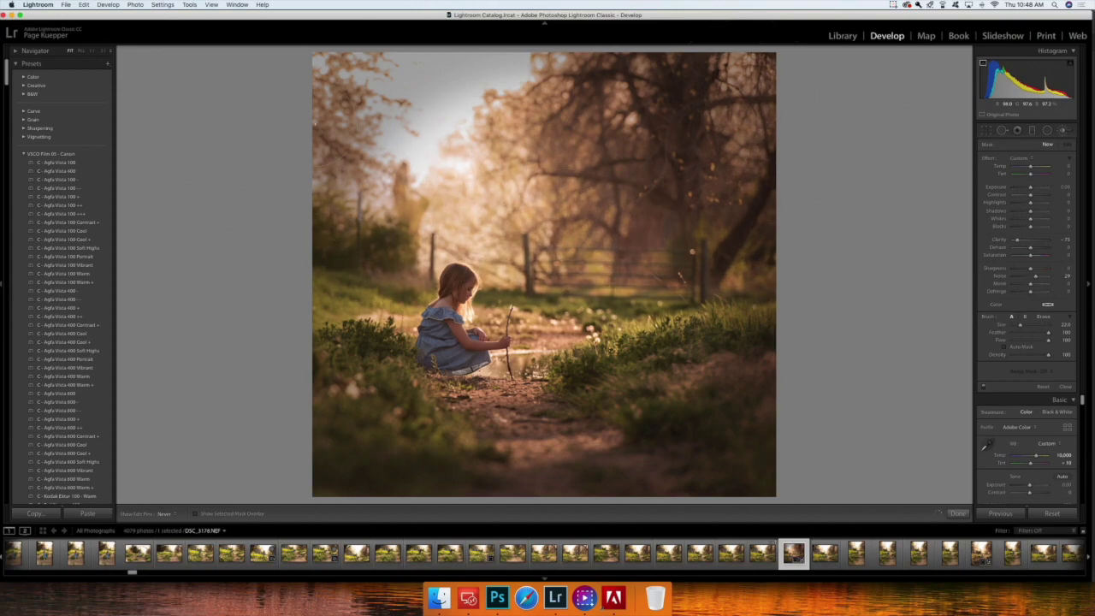
Select the haze adjustment and ease off its Clarity softening.
{"action": "left_click", "coordinate": [691, 251]}
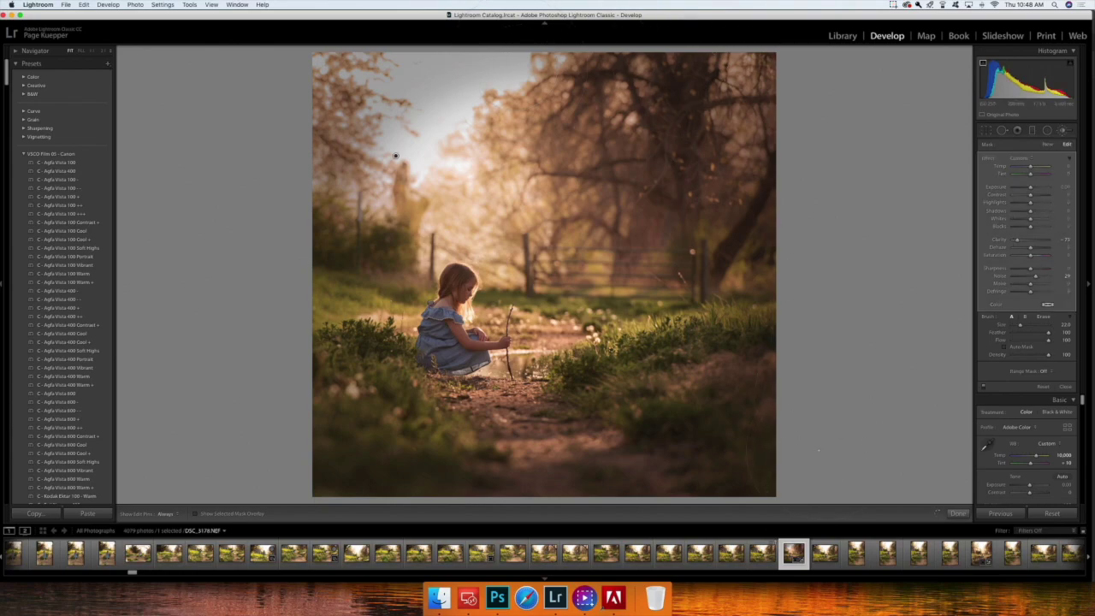
{"action": "key", "text": "h"}
{"action": "left_click_drag", "start_coordinate": [1018, 241], "coordinate": [1023, 240]}
{"action": "left_click_drag", "start_coordinate": [1023, 242], "coordinate": [1024, 241]}
{"action": "left_click_drag", "start_coordinate": [1023, 241], "coordinate": [1023, 242]}
Start a new reset brush with Exposure 1.00 plus a little Contrast and Saturation.
{"action": "left_click", "coordinate": [1047, 144]}
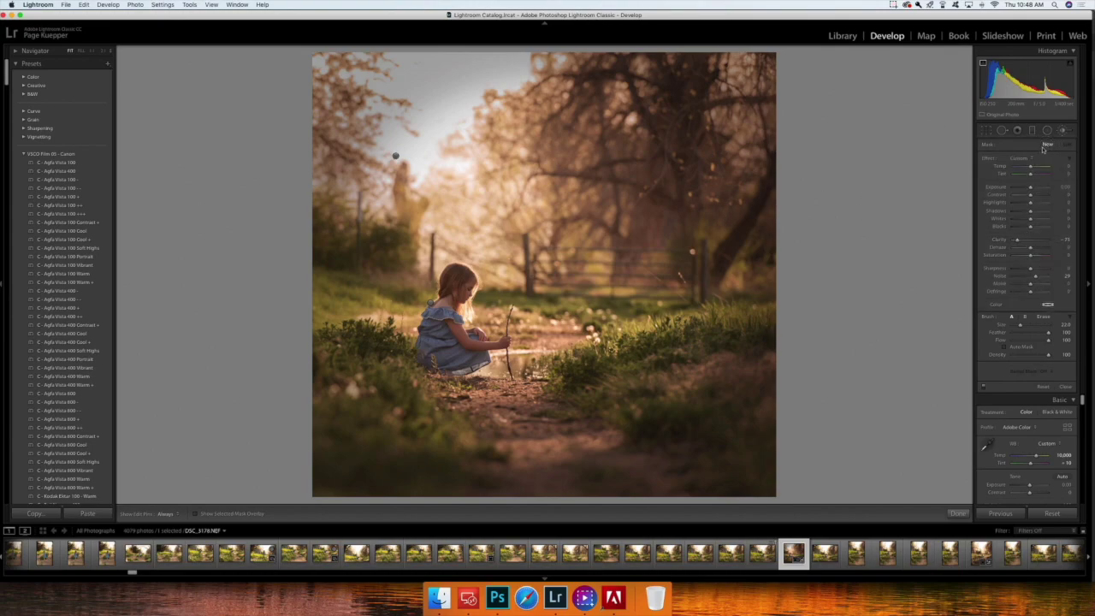
{"action": "double_click", "coordinate": [988, 159]}
{"action": "left_click_drag", "start_coordinate": [1031, 189], "coordinate": [1036, 189]}
{"action": "left_click_drag", "start_coordinate": [1030, 196], "coordinate": [1034, 196]}
{"action": "left_click_drag", "start_coordinate": [1031, 255], "coordinate": [1033, 255]}
Paint the glow onto the sunlit grass on the right and begin warming it.
{"action": "scroll", "coordinate": [676, 324], "scroll_direction": "down", "scroll_amount": 5}
{"action": "scroll", "coordinate": [599, 341], "scroll_direction": "up", "scroll_amount": 3}
{"action": "left_click_drag", "start_coordinate": [664, 318], "coordinate": [761, 311]}
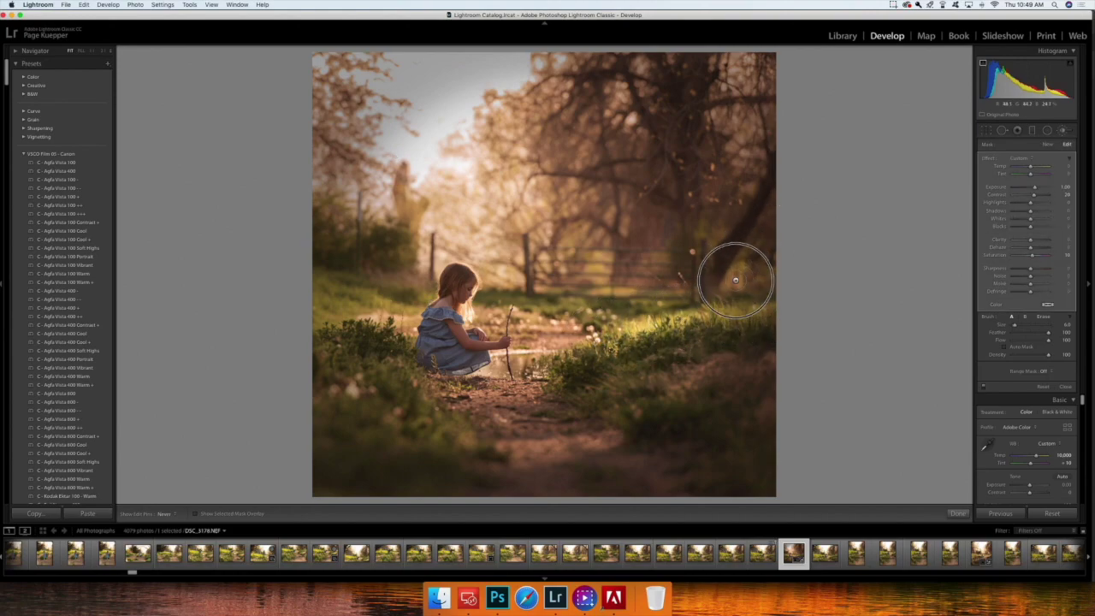
{"action": "key", "text": "h"}
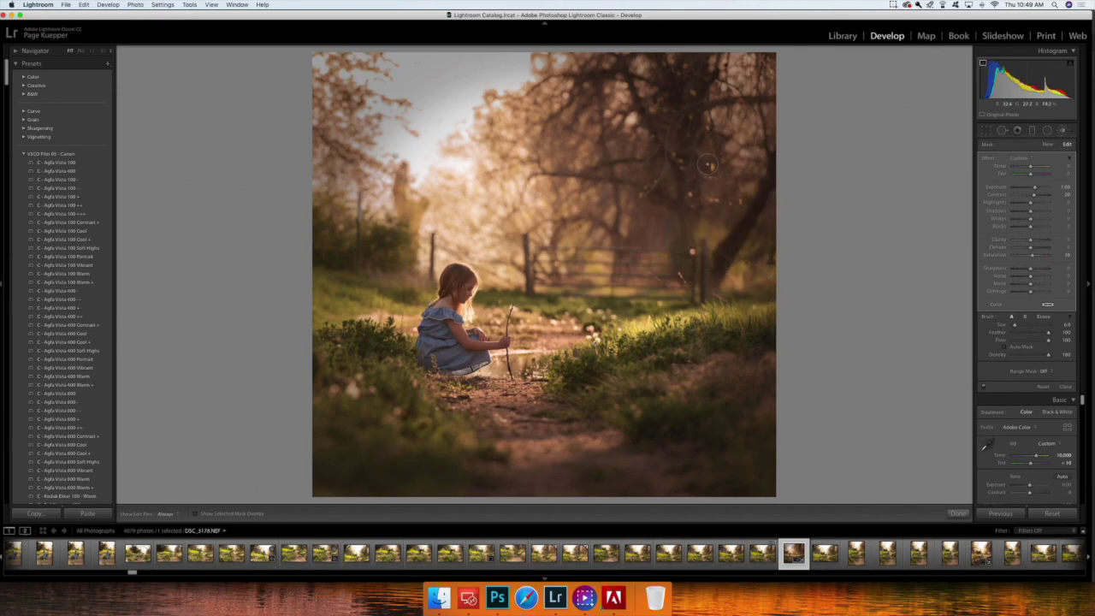
{"action": "key", "text": "h"}
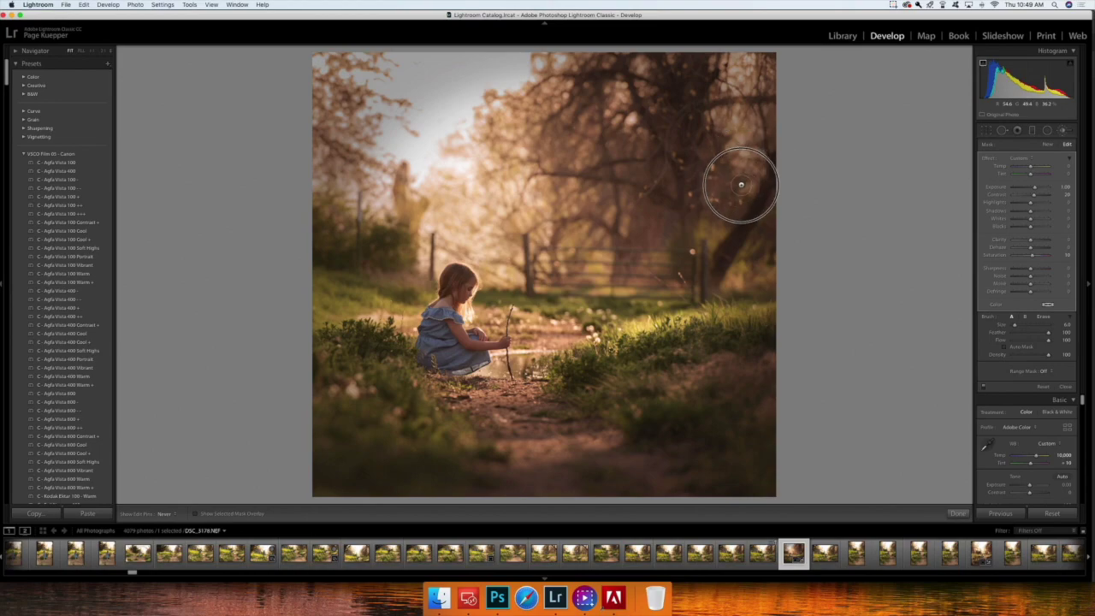
{"action": "key", "text": "h"}
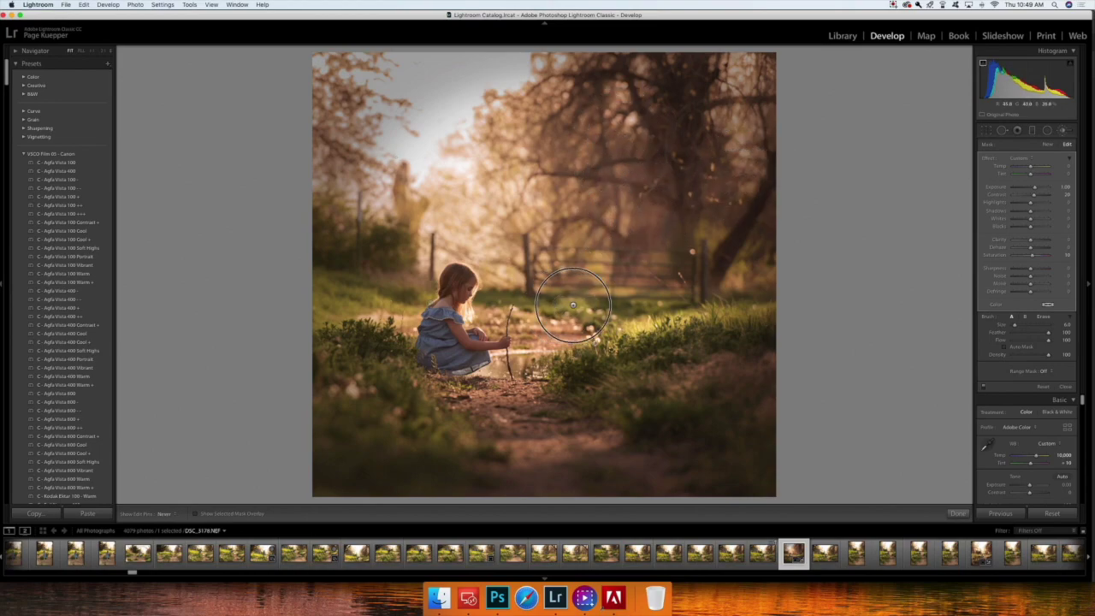
{"action": "key", "text": "h"}
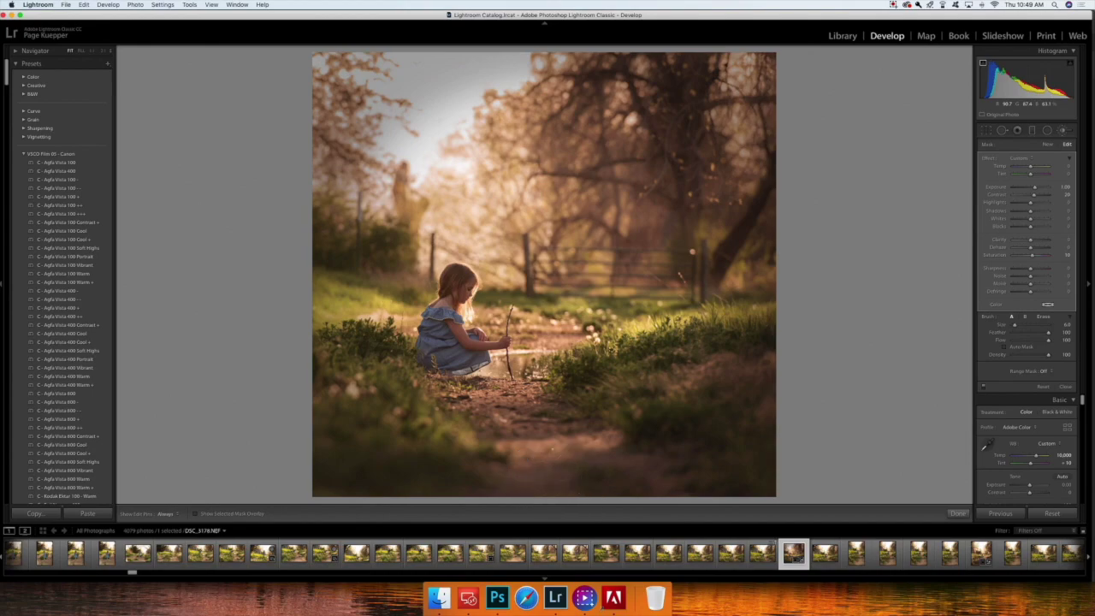
{"action": "key", "text": "h"}
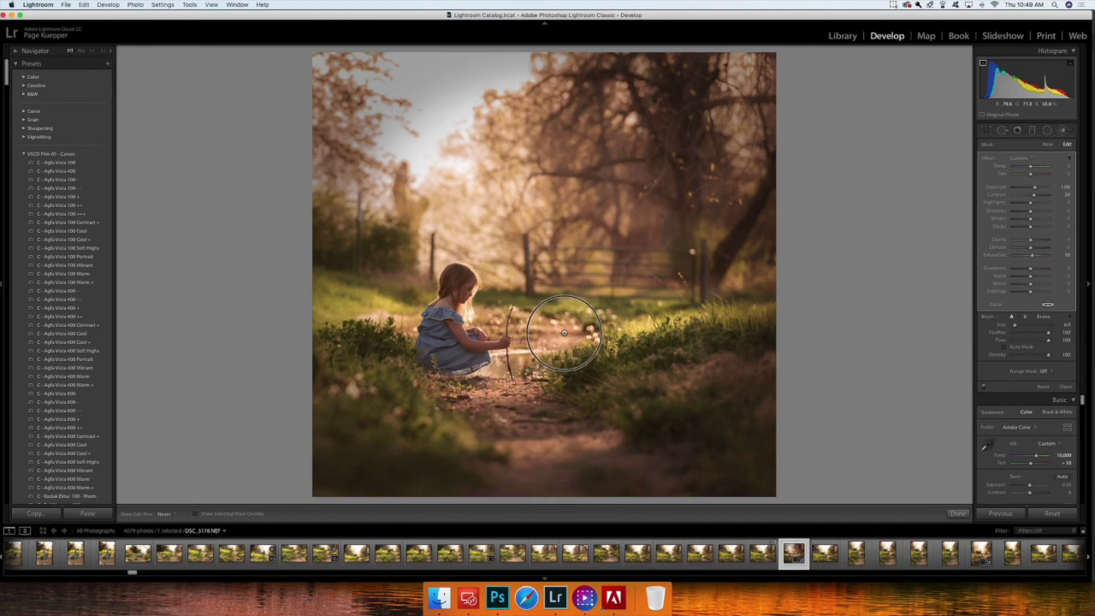
{"action": "key", "text": "h"}
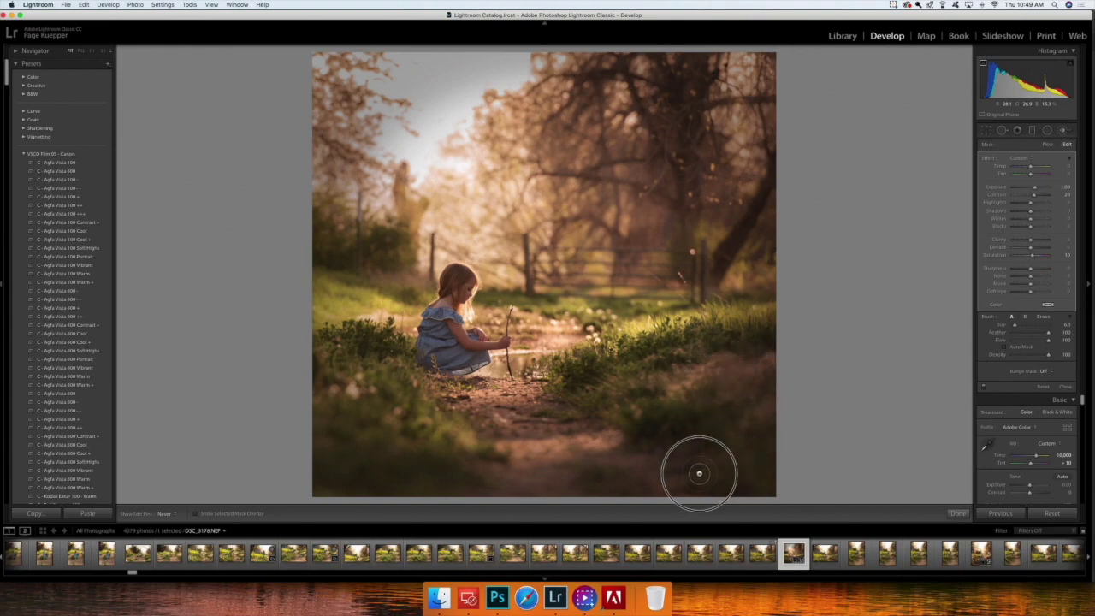
{"action": "key", "text": "h"}
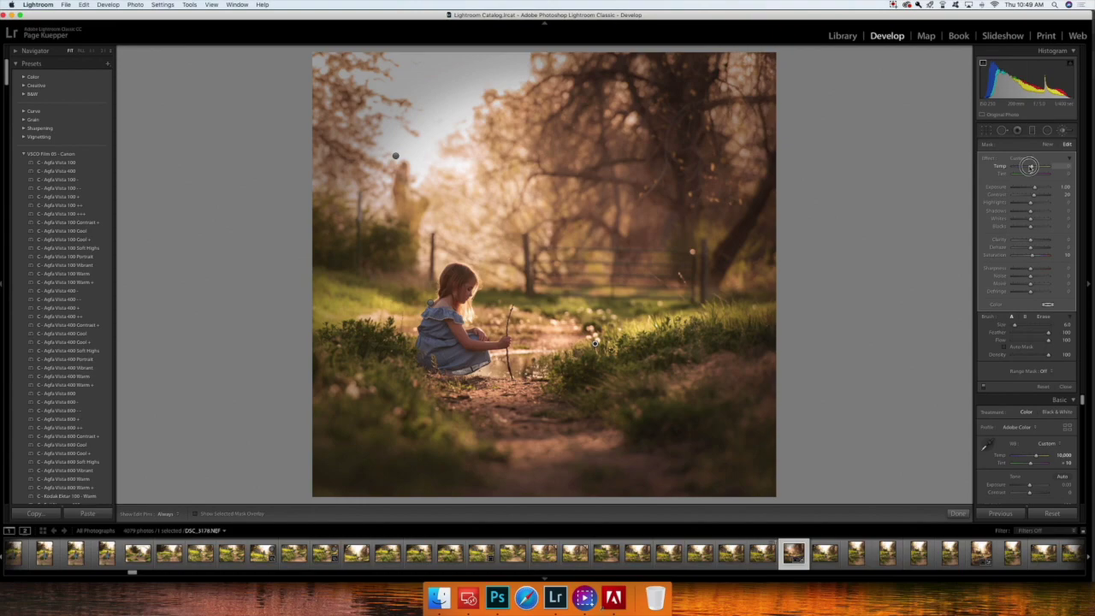
{"action": "left_click_drag", "start_coordinate": [1031, 166], "coordinate": [1037, 167]}
Warm the glow brush to about 40 Temp, set its Highlights to 0, and close the brush.
{"action": "double_click", "coordinate": [1039, 167]}
{"action": "left_click_drag", "start_coordinate": [1032, 167], "coordinate": [1037, 167]}
{"action": "mouse_move", "coordinate": [1032, 204]}
{"action": "left_mouse_down"}
{"action": "mouse_move", "coordinate": [998, 204]}
{"action": "mouse_move", "coordinate": [1046, 204]}
{"action": "mouse_move", "coordinate": [1036, 203]}
{"action": "left_mouse_up"}
{"action": "left_click", "coordinate": [1061, 202]}
{"action": "type", "text": "0"}
{"action": "key", "text": "Return"}
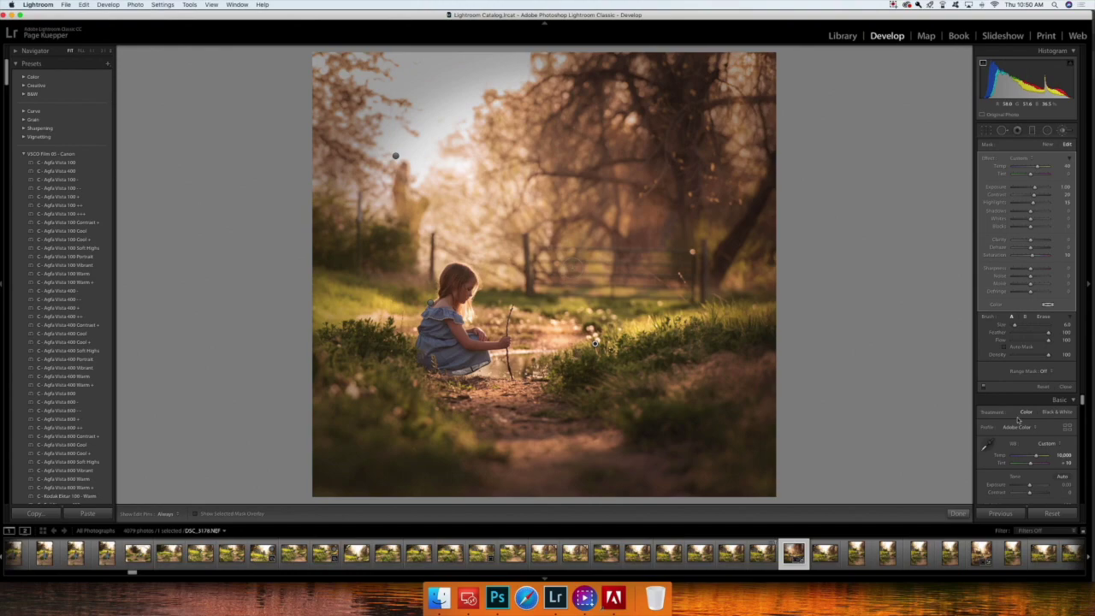
{"action": "left_click", "coordinate": [957, 514]}
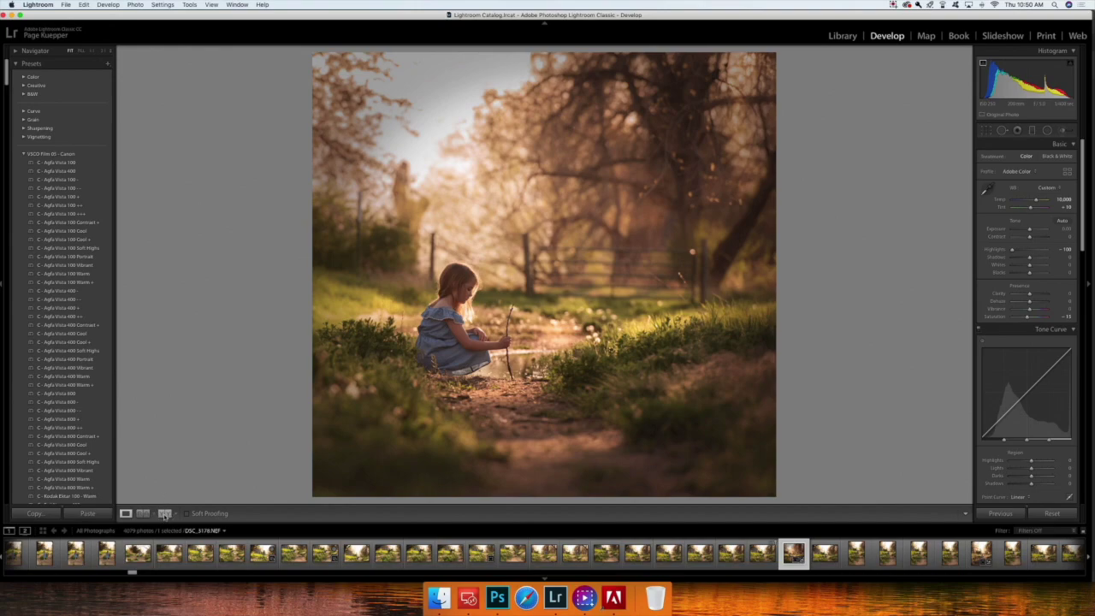
Switch to the side-by-side Before & After view to compare the original with the warm, hazy edit.
{"action": "left_click", "coordinate": [164, 513]}
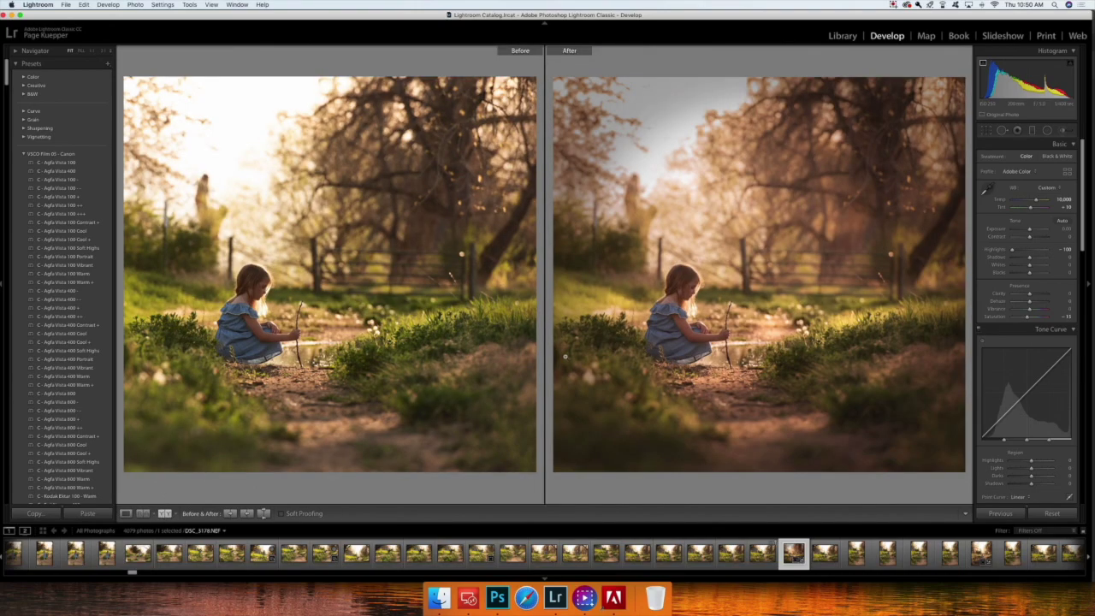